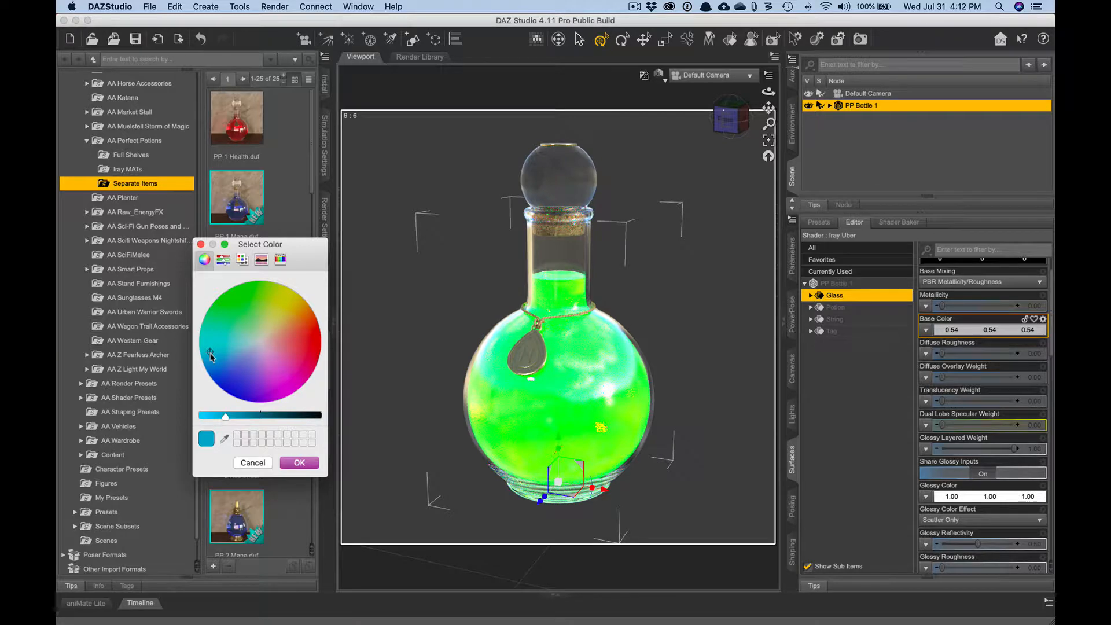
- Set the Glass surface's Base Color to a dark blue of 0.00, 0.24, 0.57
left_click(207, 360)
left_click(299, 463)
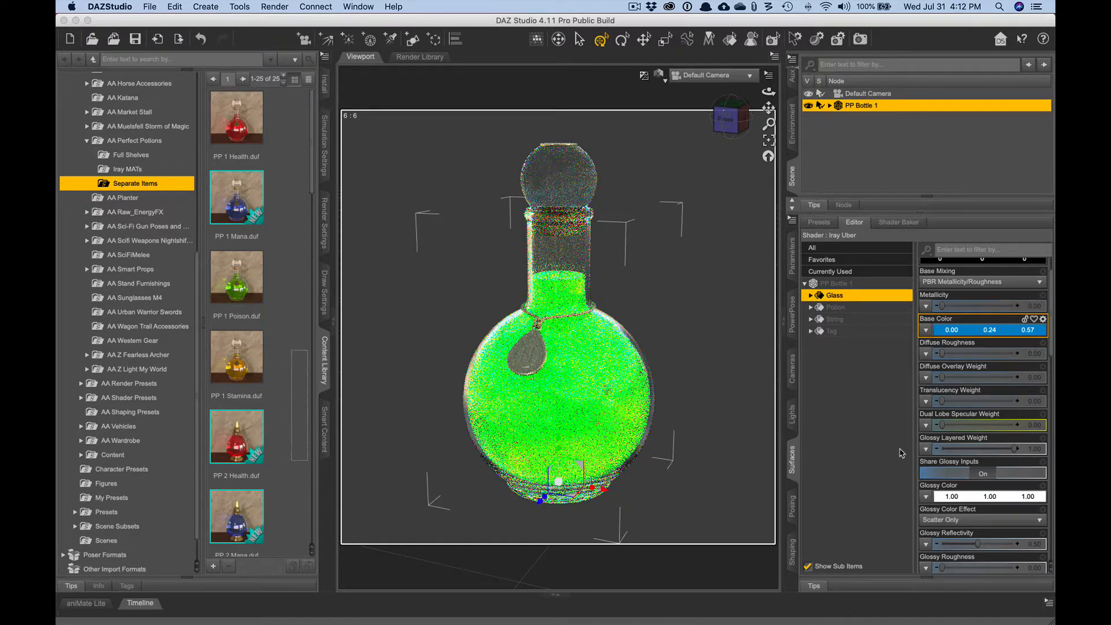
- Set the Glass surface's Emission Color to pure white at 100% grayscale brightness
scroll(939, 570, "down", 10)
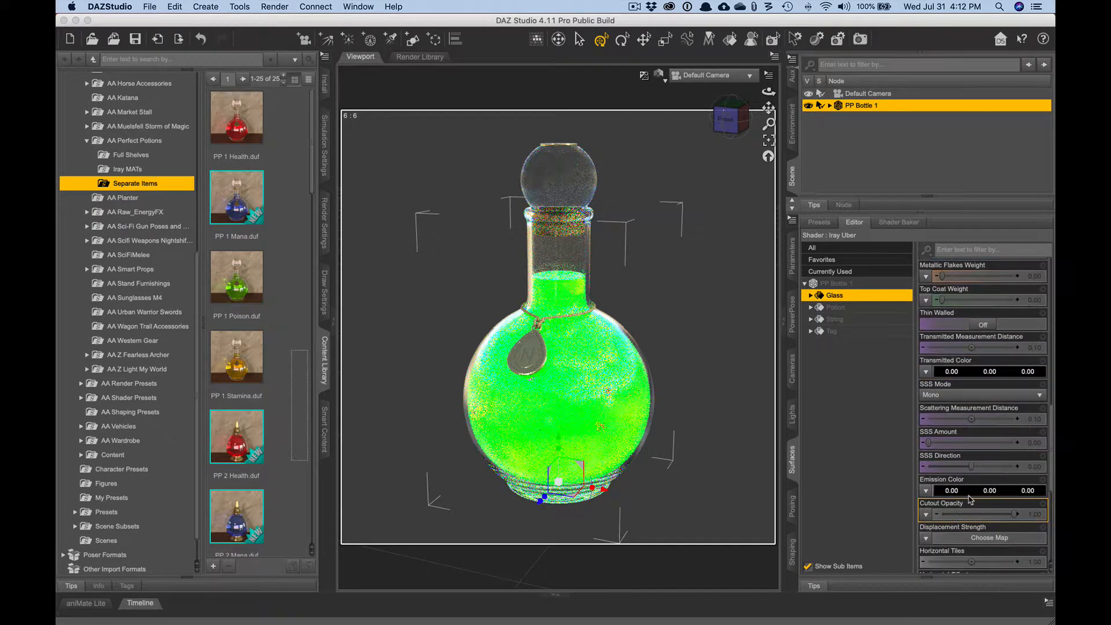
left_click(975, 491)
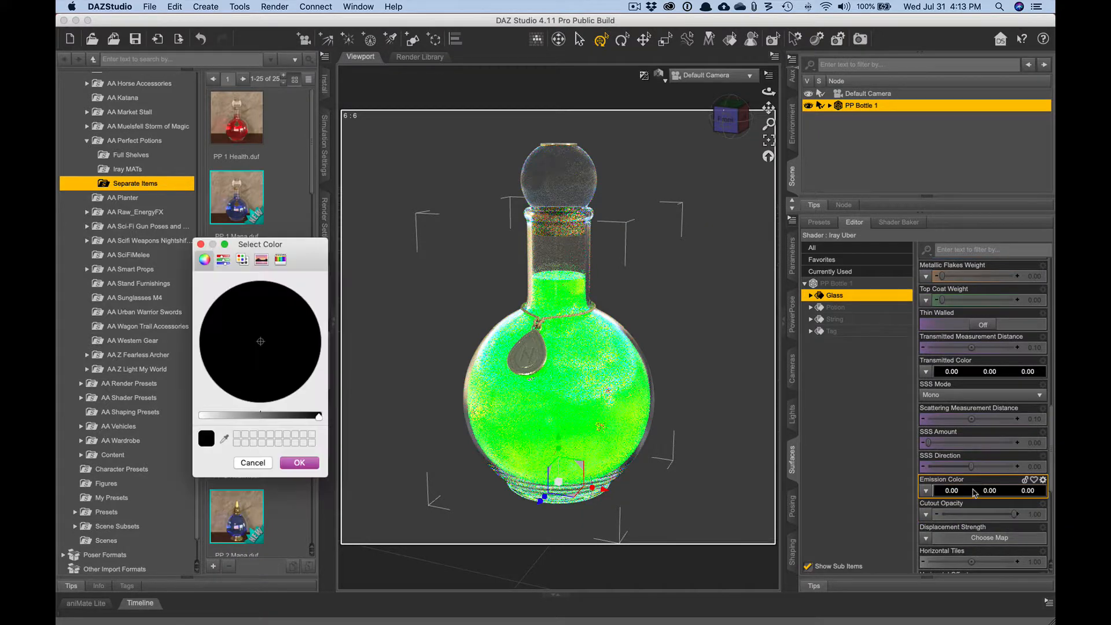
left_click(225, 261)
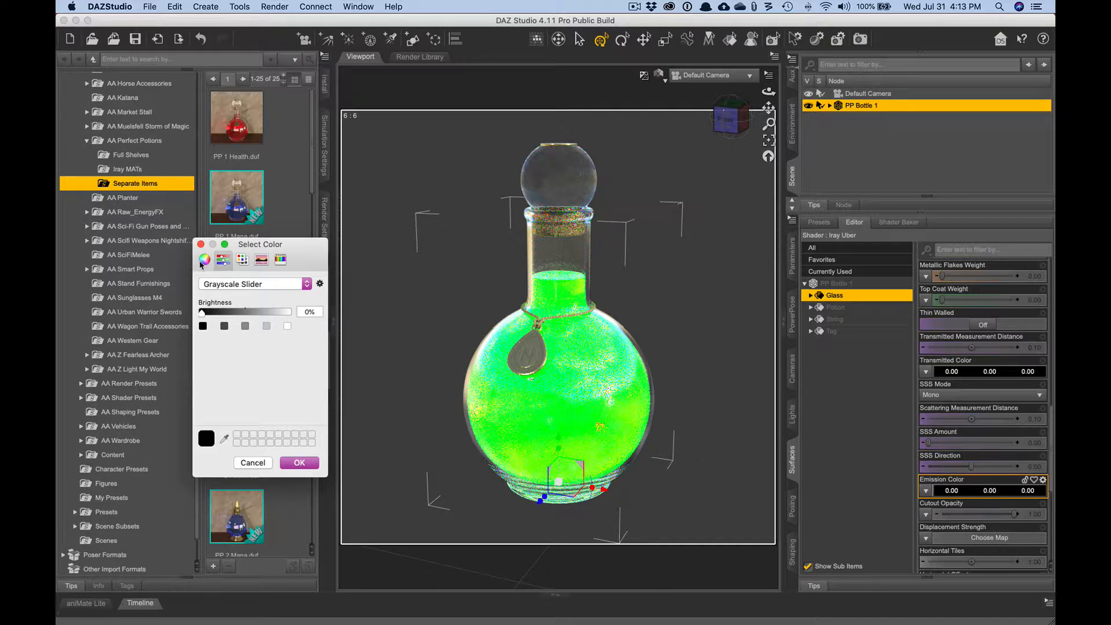
left_click(204, 260)
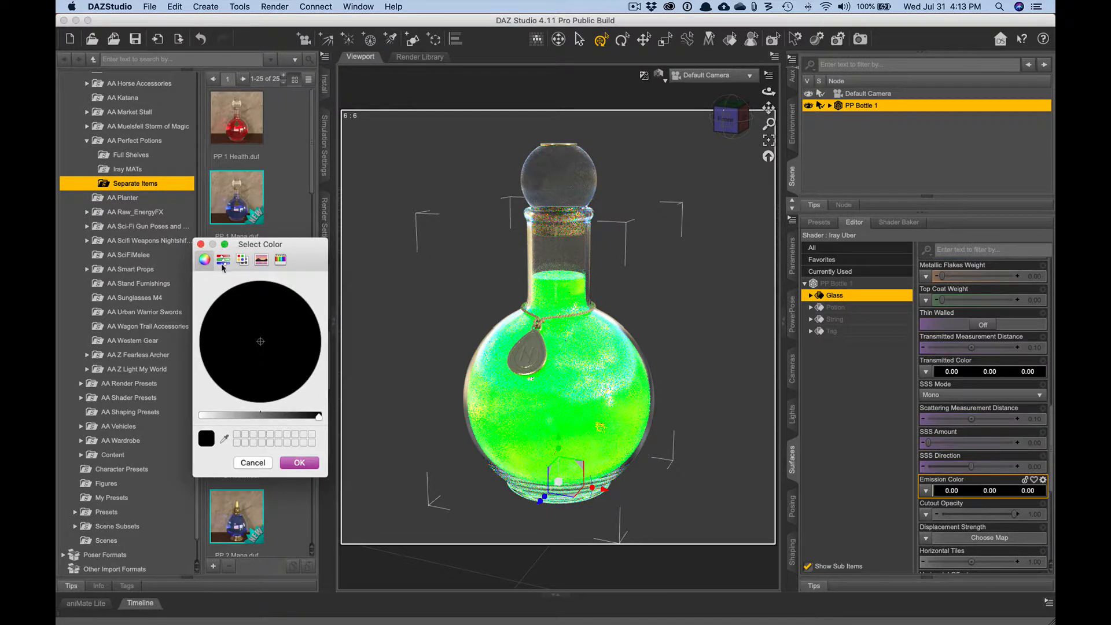
left_click(223, 261)
left_click(287, 327)
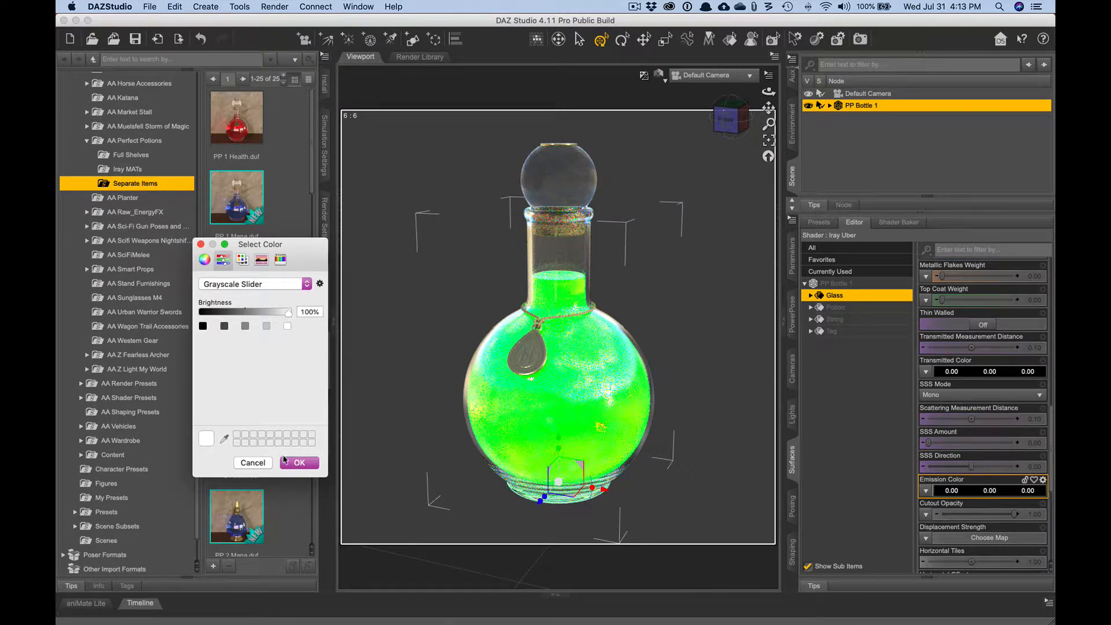
left_click(299, 463)
- Change the Glass surface's Emission Color to a bright blue of 0.00, 0.28, 1.00
left_click(989, 490)
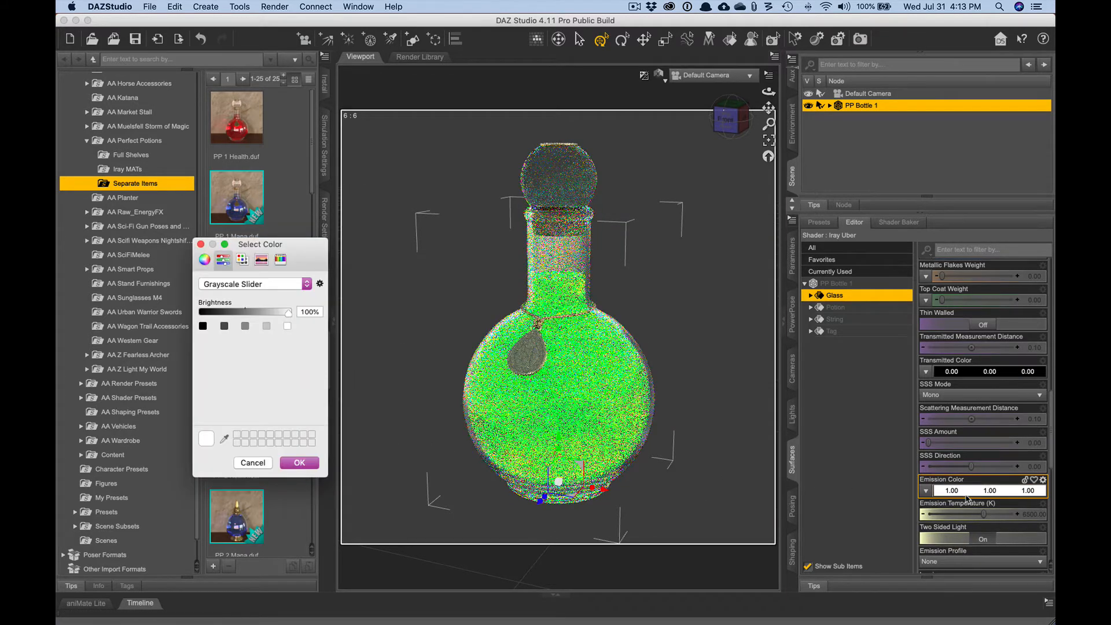
left_click(204, 260)
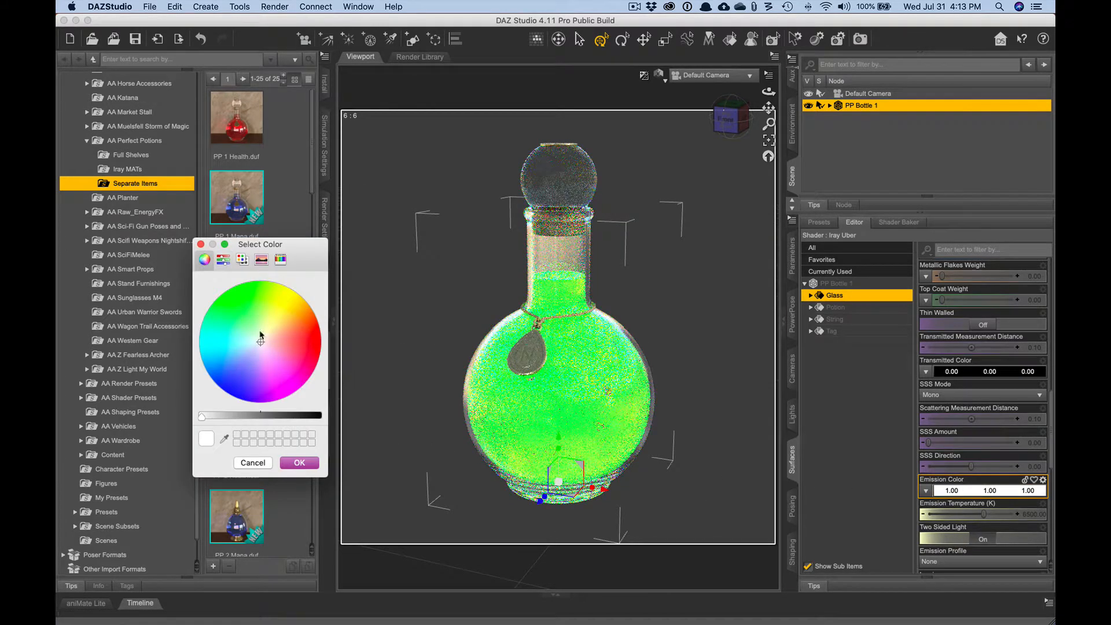
left_click(211, 360)
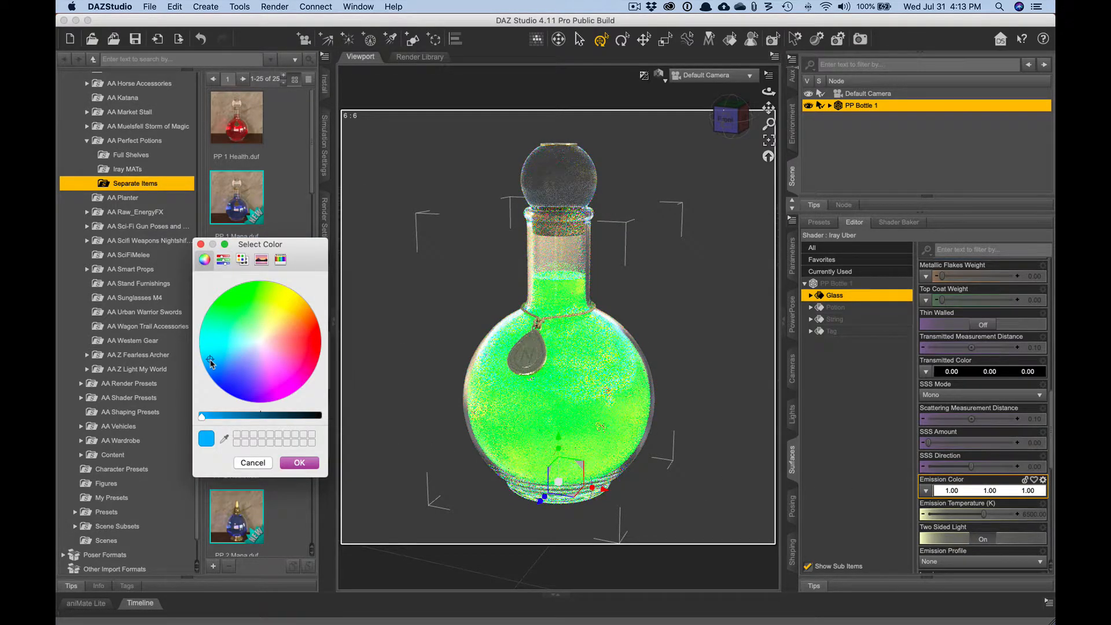
left_click(295, 463)
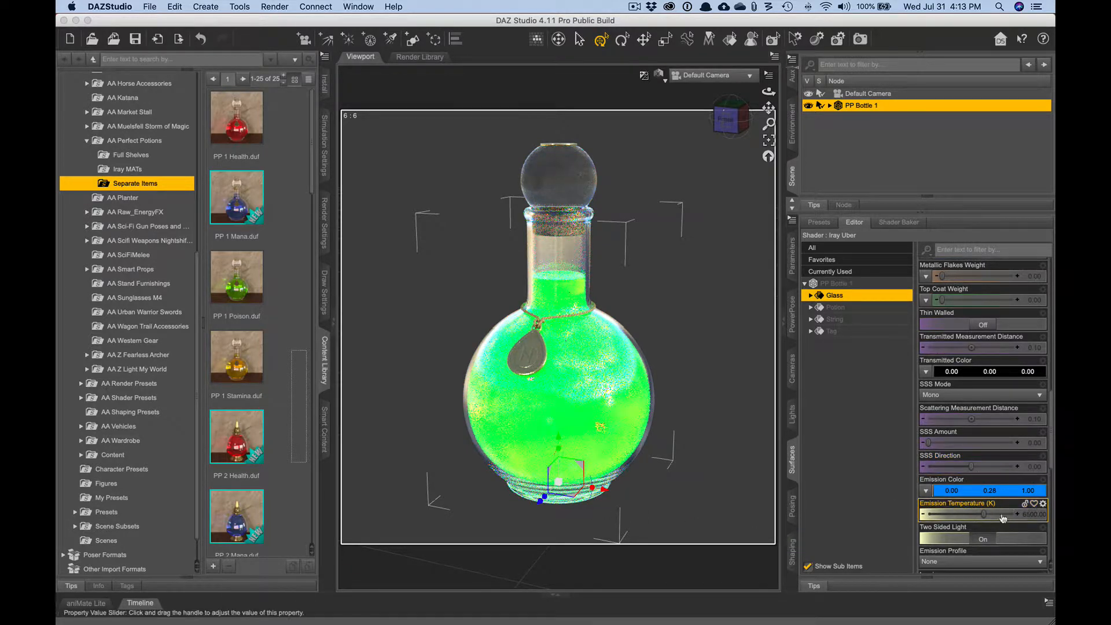
- Filter the Glass surface properties for "lum" and set the Luminance to 50000
left_click(966, 249)
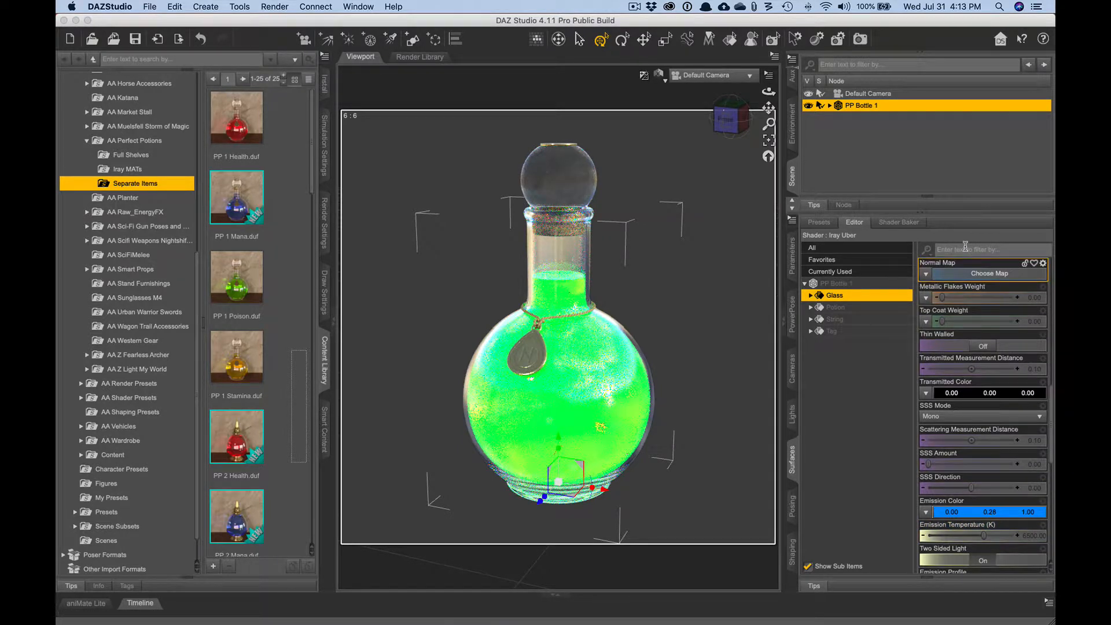
type("lum")
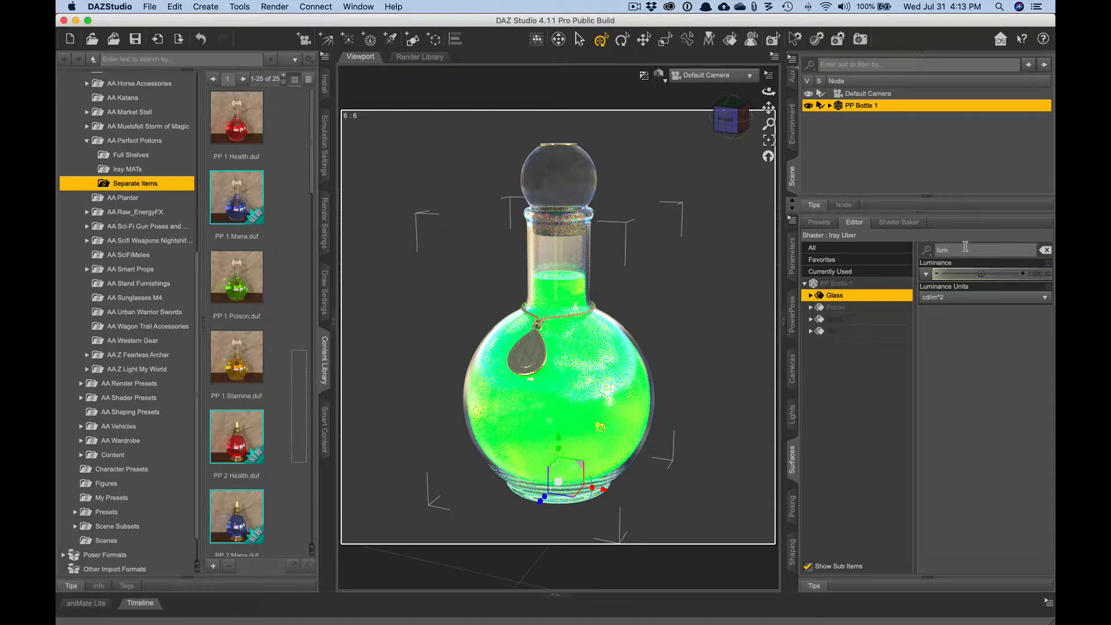
left_click(1040, 274)
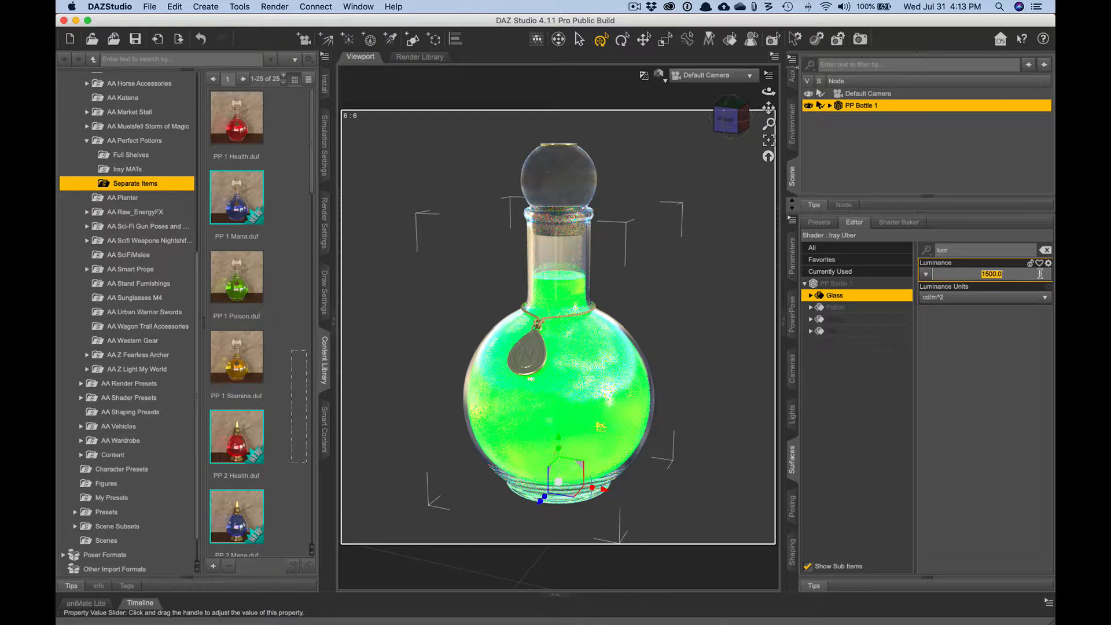
type("50000")
key("Return")
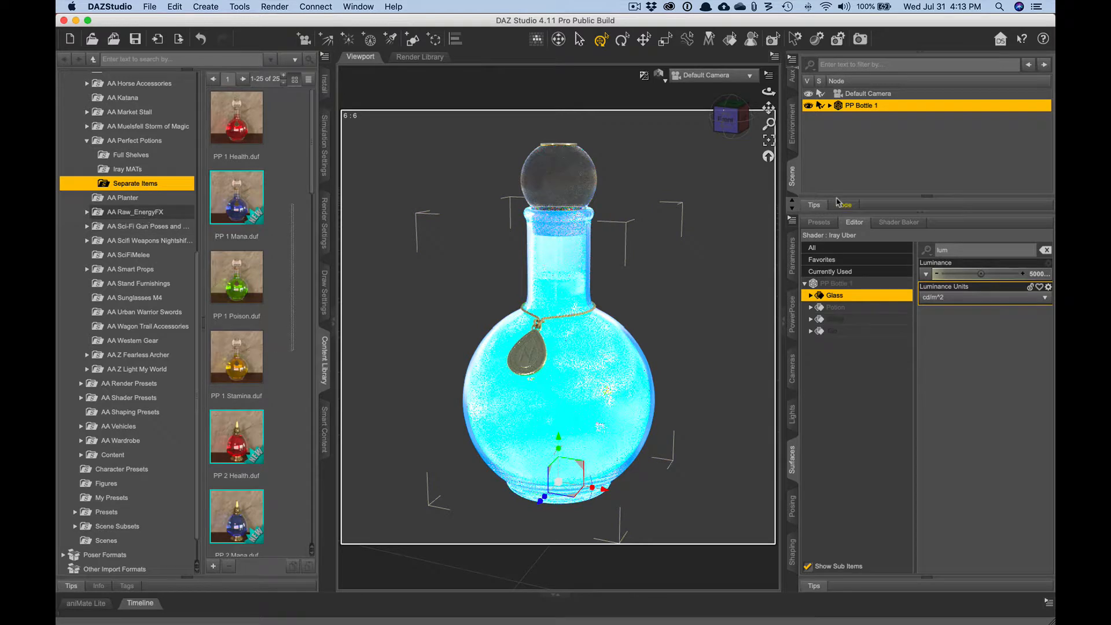
- Switch the viewport draw style to Texture Shaded and bring up the node commands for PP Bottle 1
left_click(658, 75)
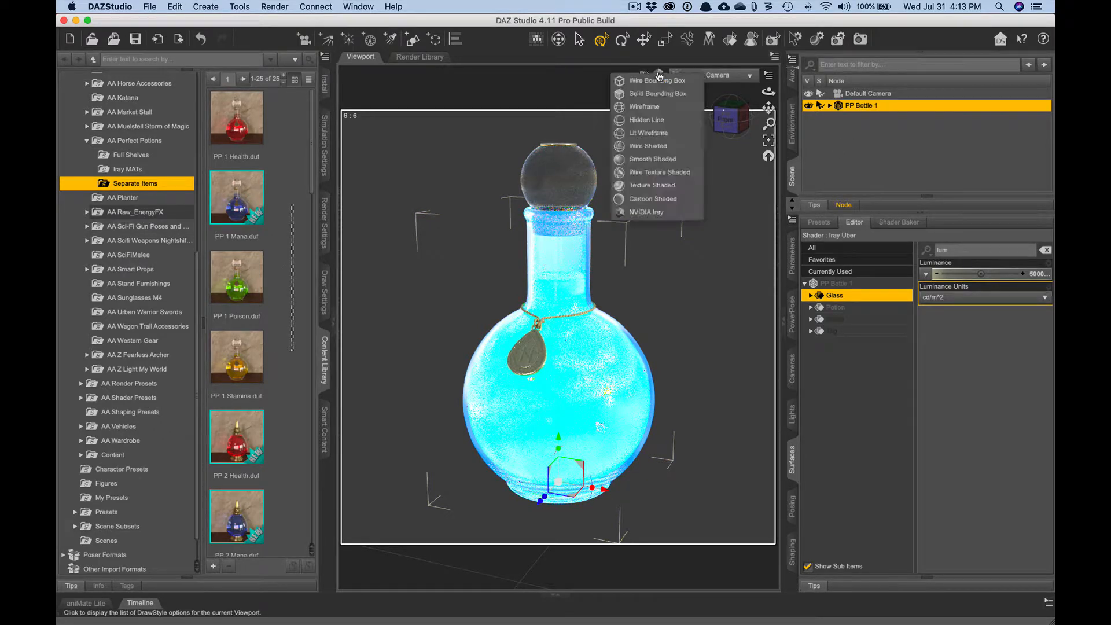
left_click(632, 186)
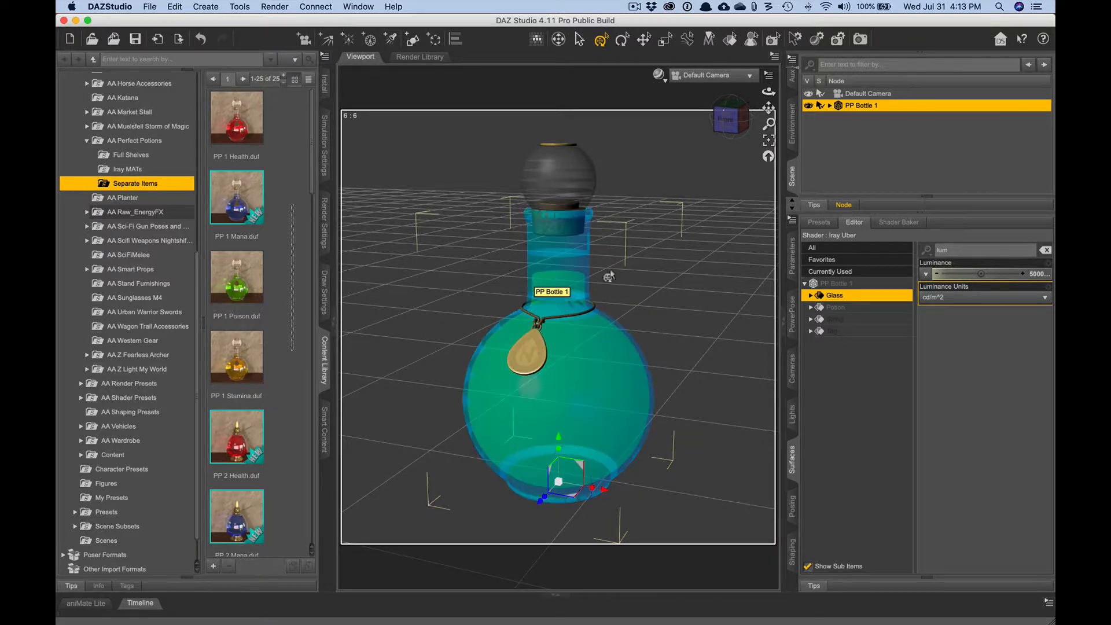
left_click(879, 144)
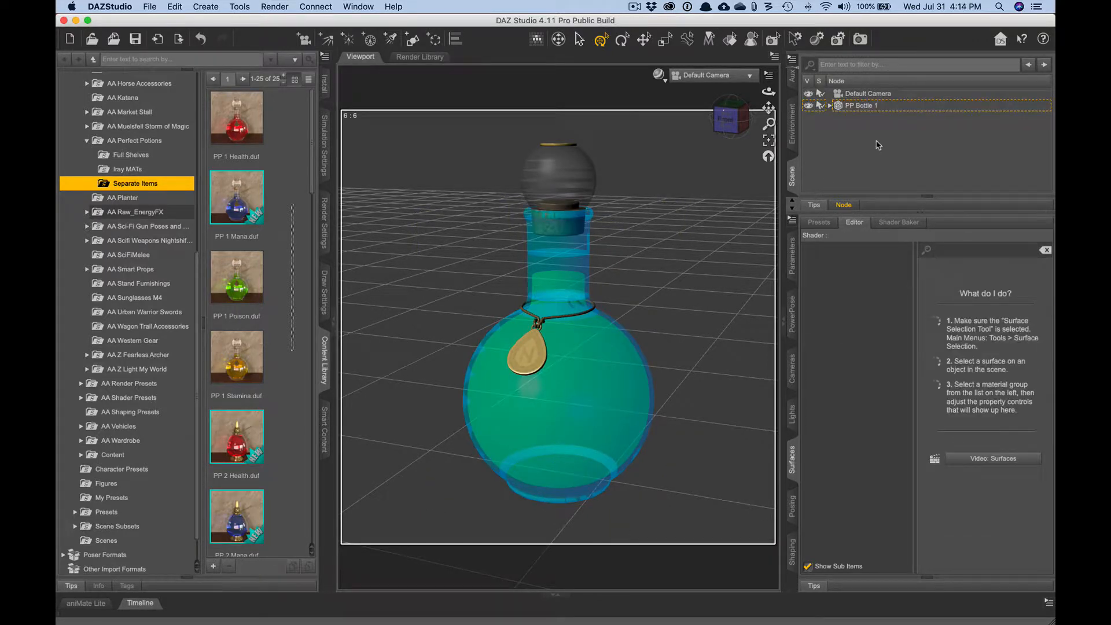
left_click(859, 106)
right_click(859, 107)
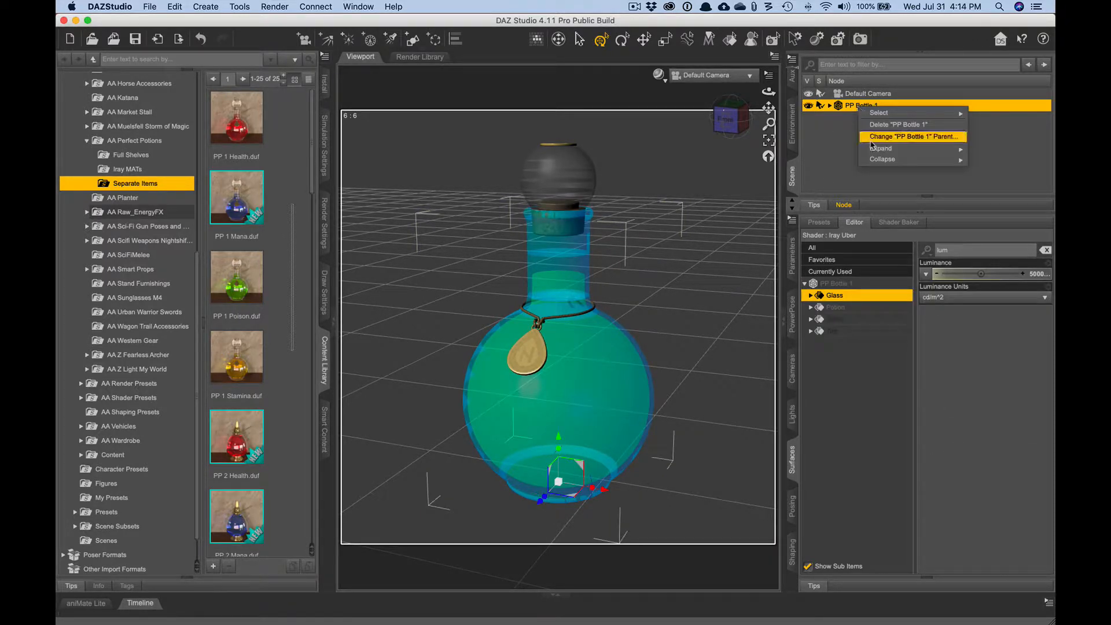
left_click(881, 133)
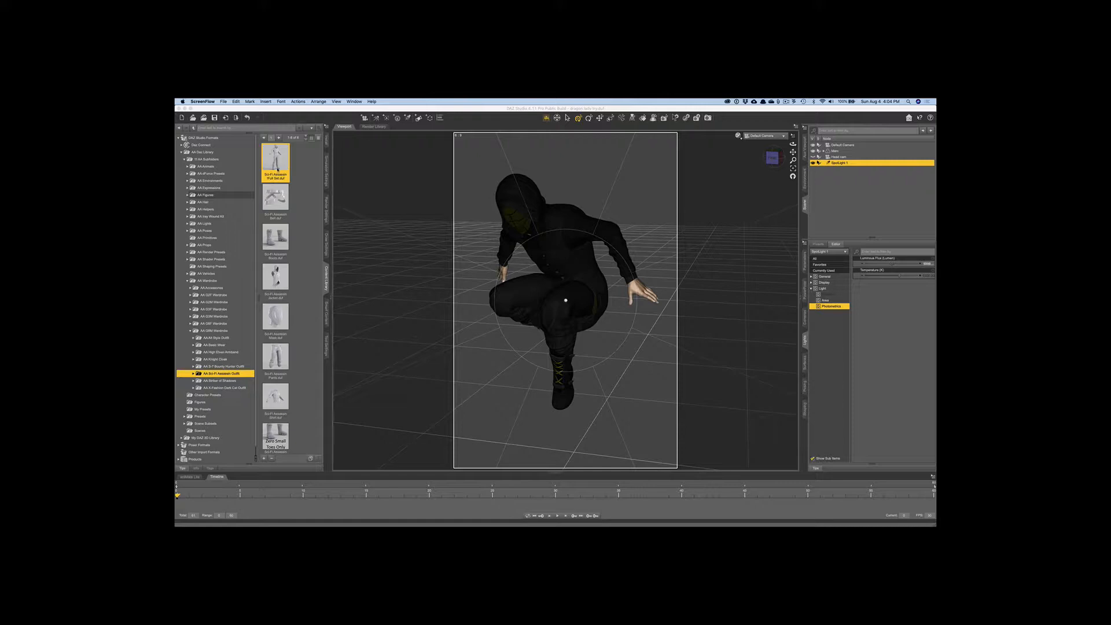
- Deselect the spotlight and preview the crouching figure with the NVIDIA Iray draw style
left_click(827, 173)
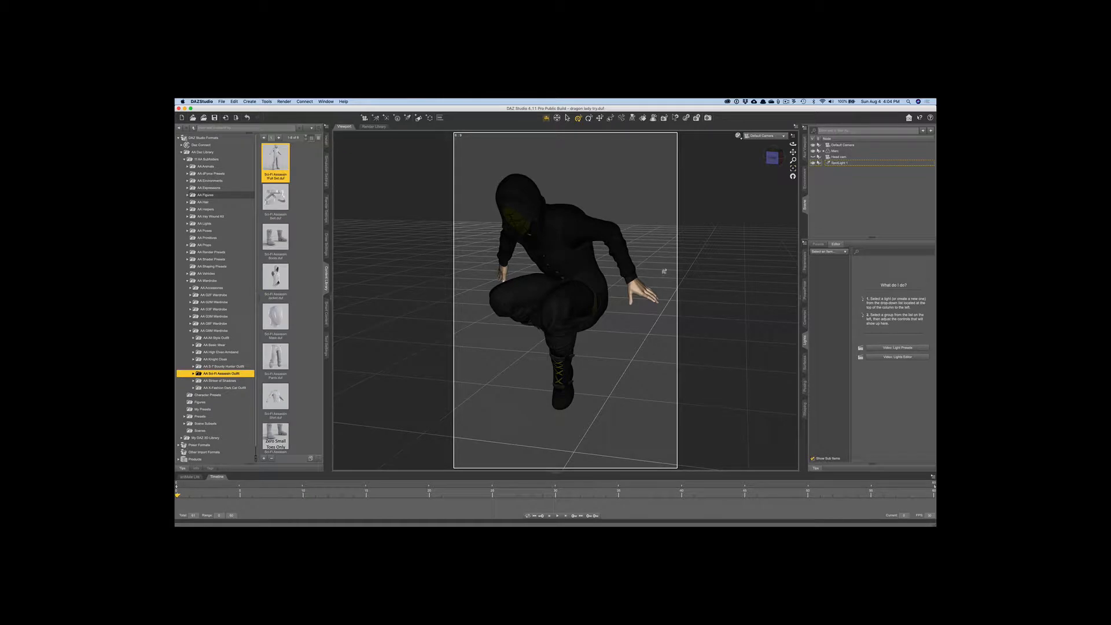
scroll(631, 311, "up", 5)
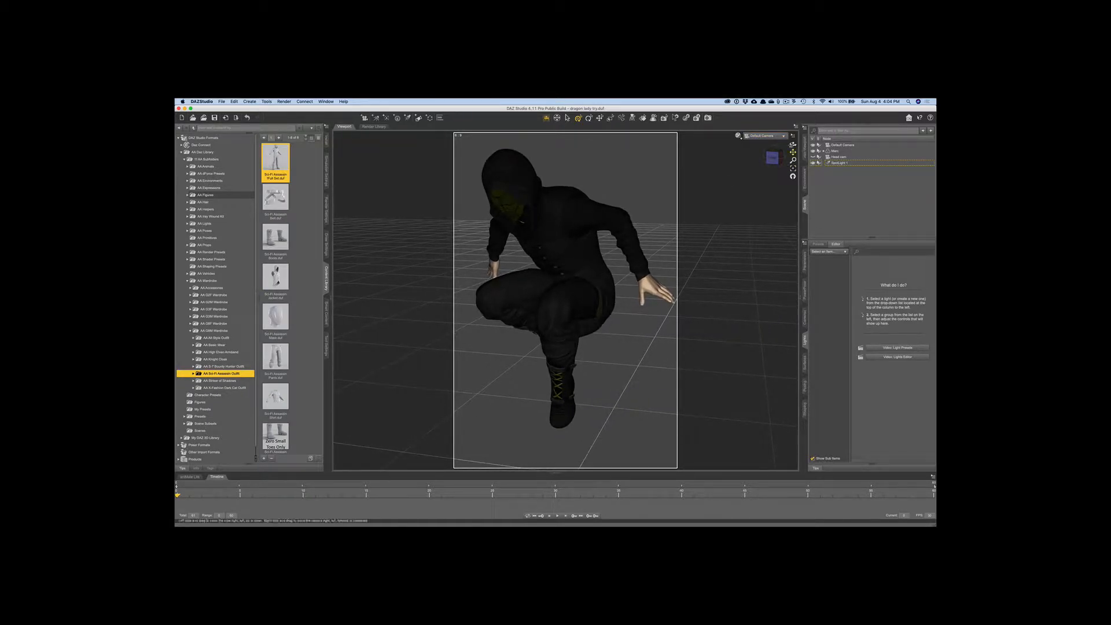
left_click_drag(793, 152, 786, 152)
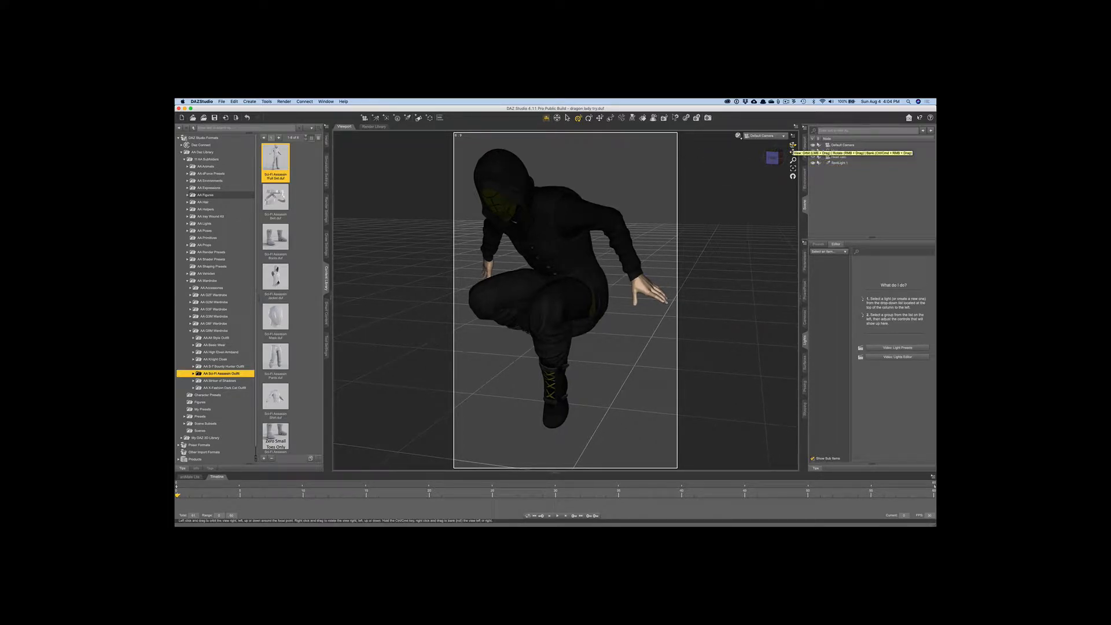
left_click(738, 135)
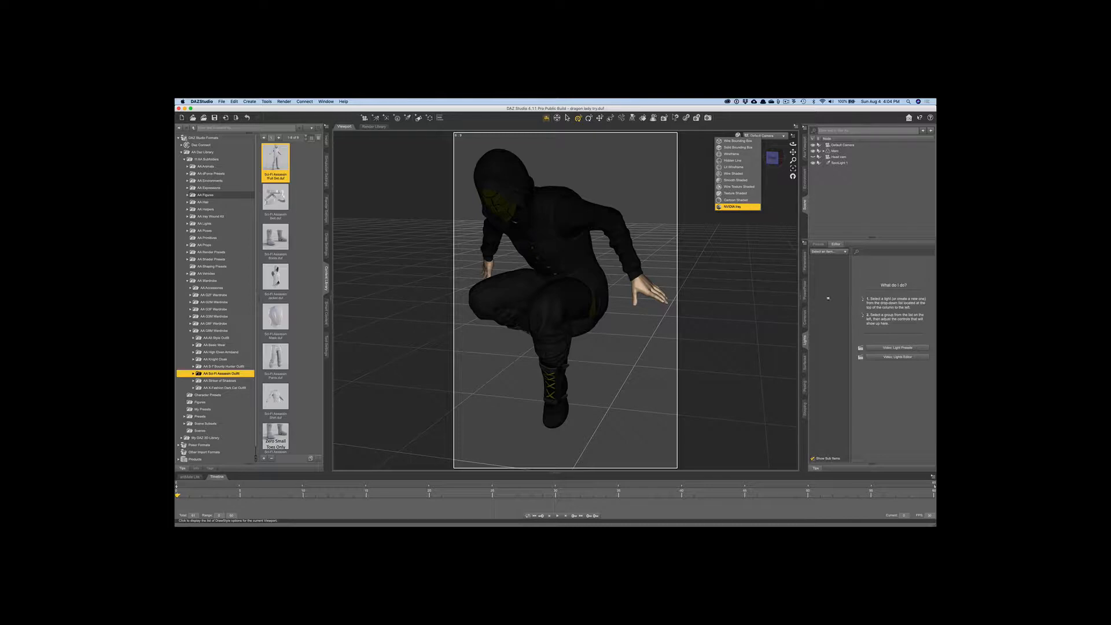
left_click(734, 207)
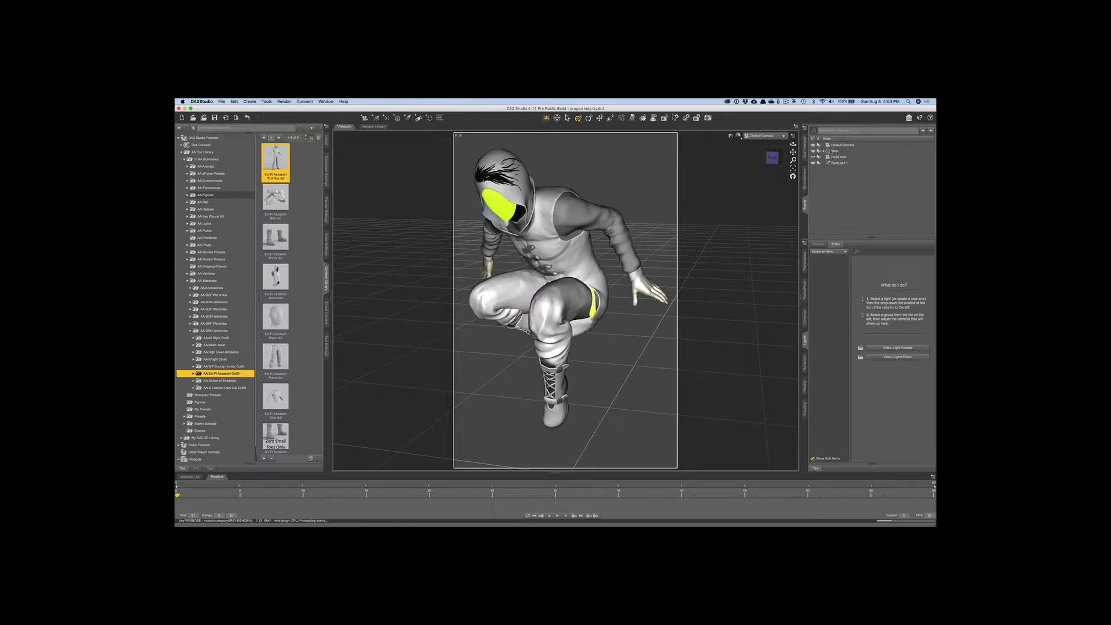
- Expand the figure's items and show the Emission properties of the Sci-Fi Assassin Mask's Face surface
left_click(824, 151)
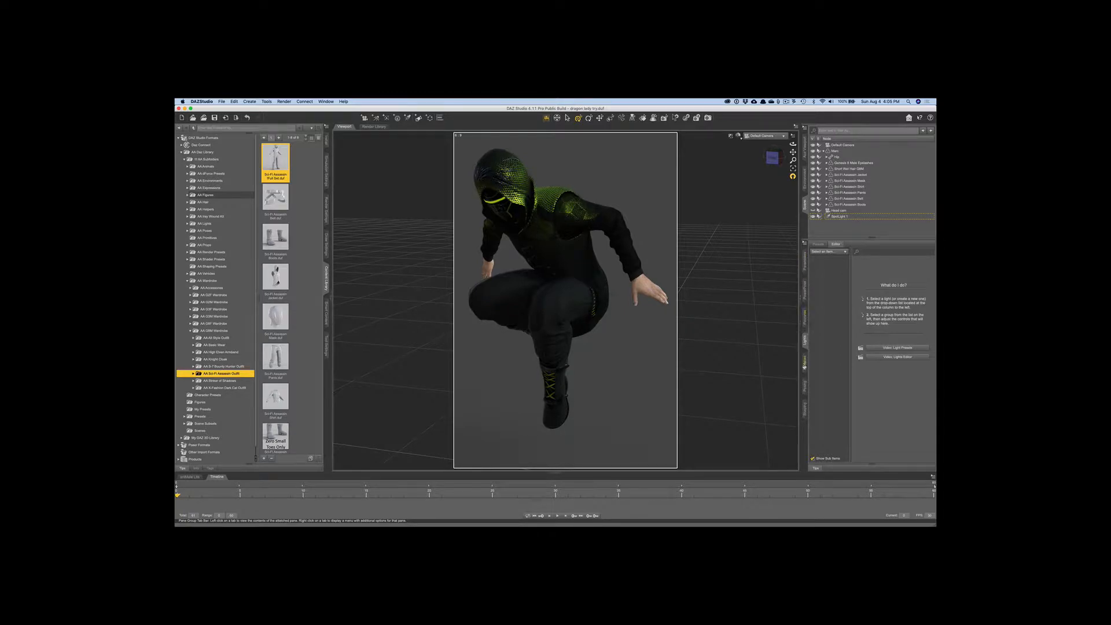
left_click(805, 362)
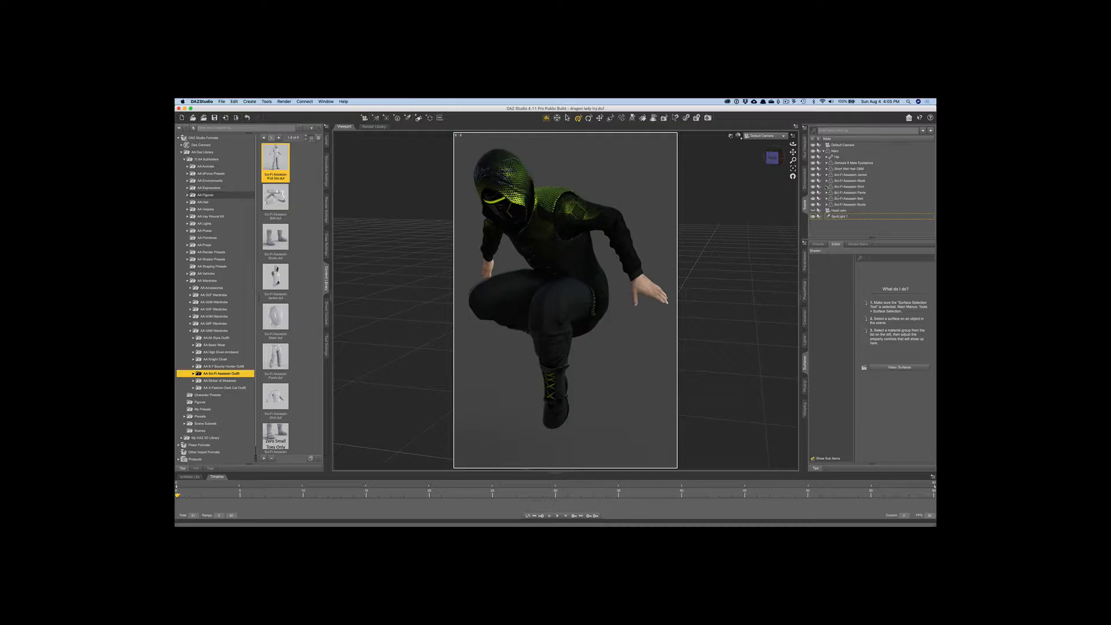
left_click(842, 181)
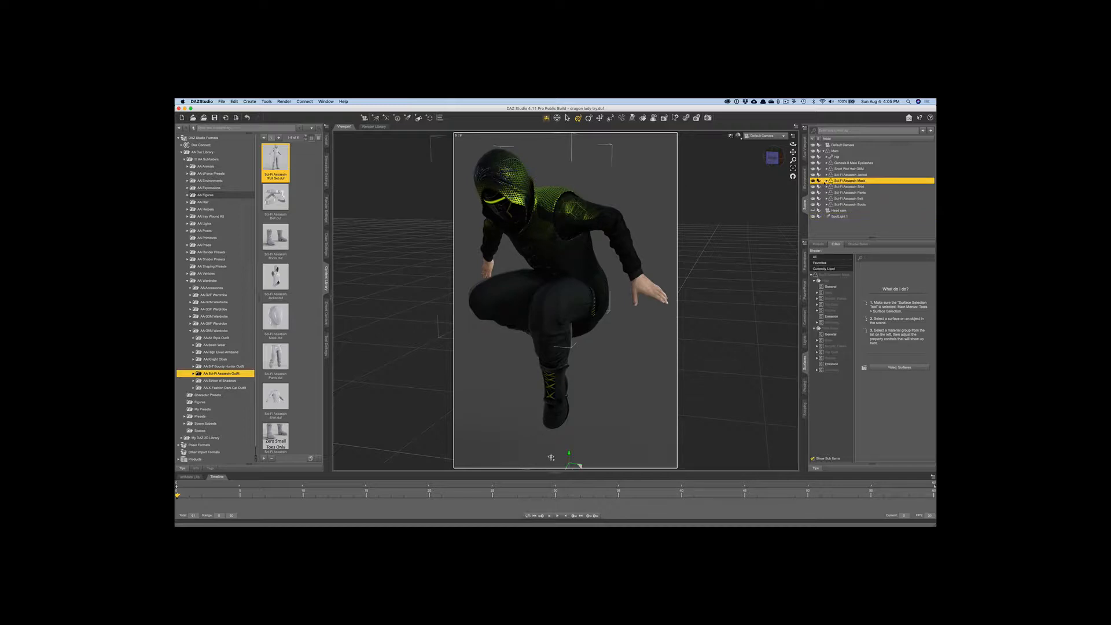
left_click(826, 180)
left_click(826, 180)
left_click(832, 329)
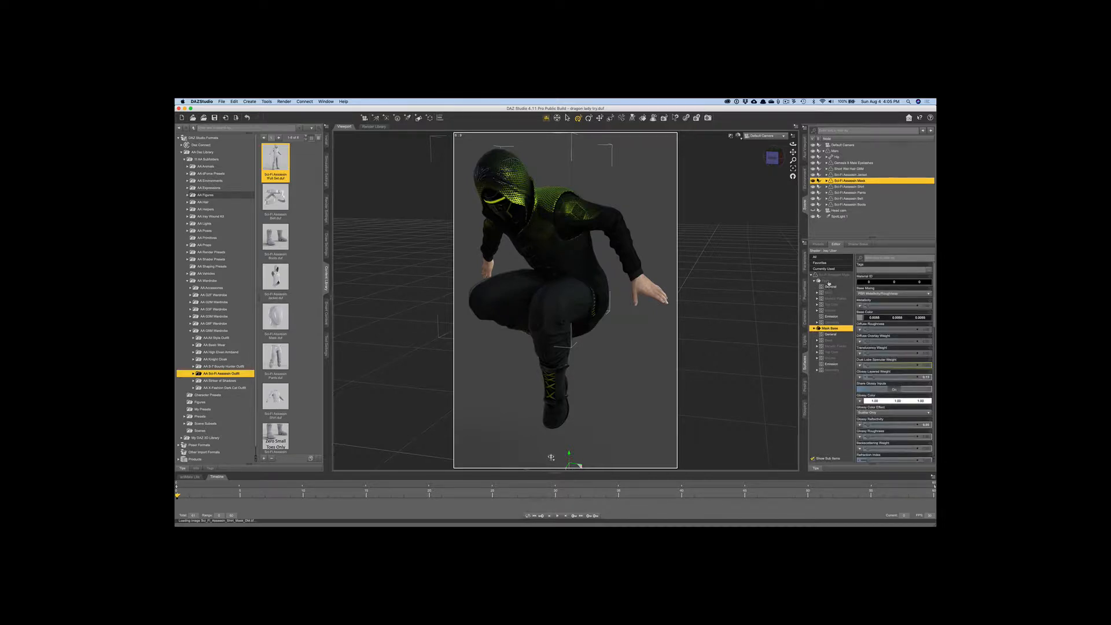
left_click(830, 280)
left_click(832, 316)
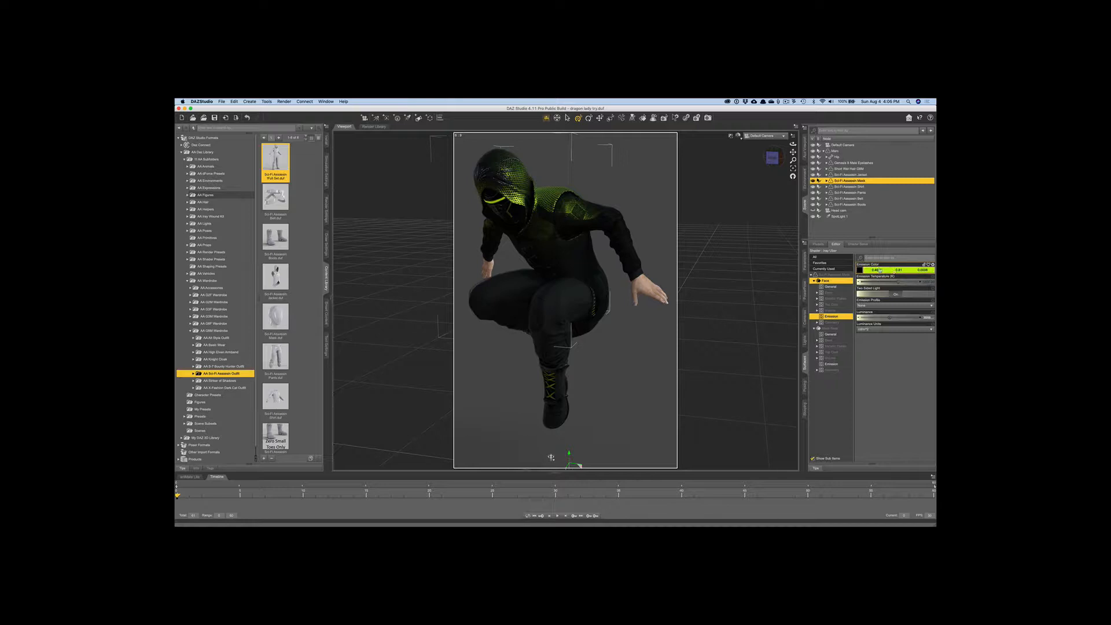
- Set the Luminance Units of the mask's Face emission to kcd/m^2 and open its Luminance value for editing
left_click(897, 330)
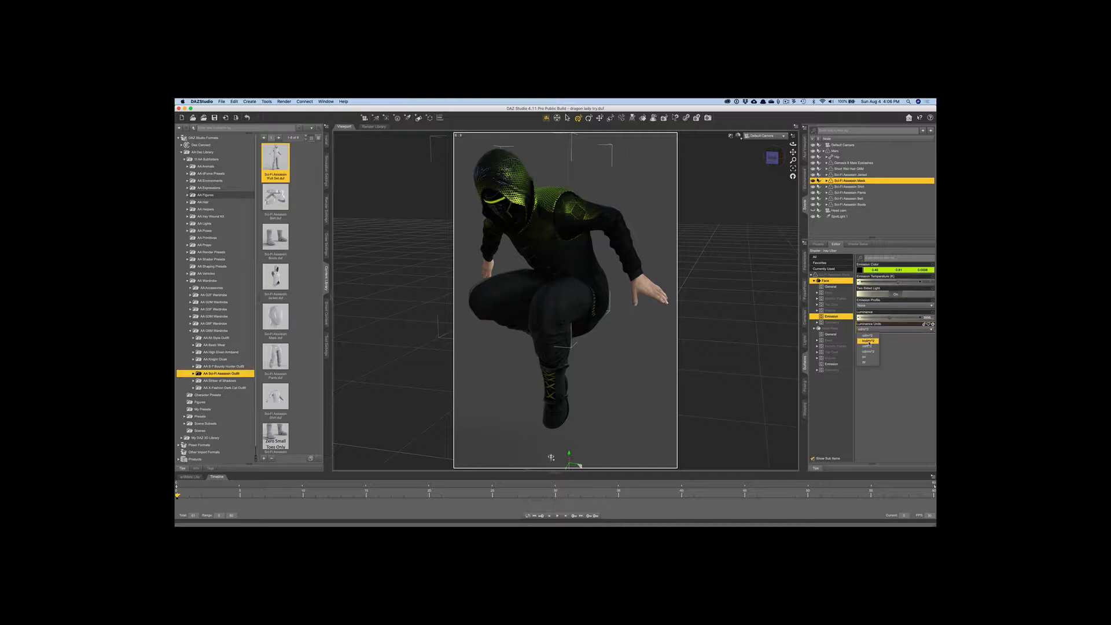
left_click(868, 342)
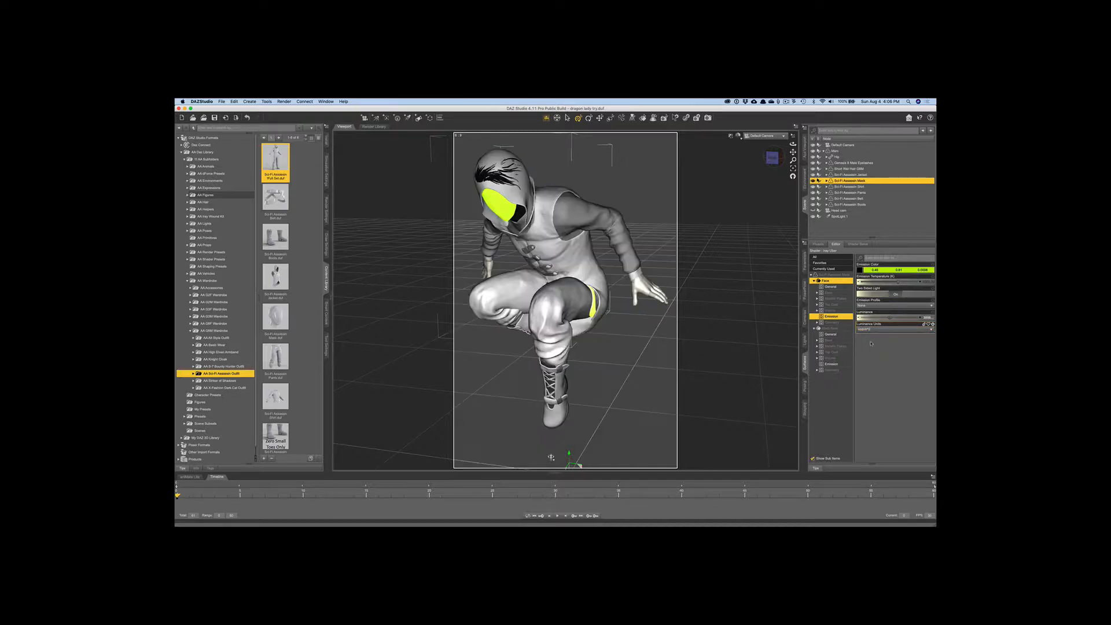
left_click(926, 320)
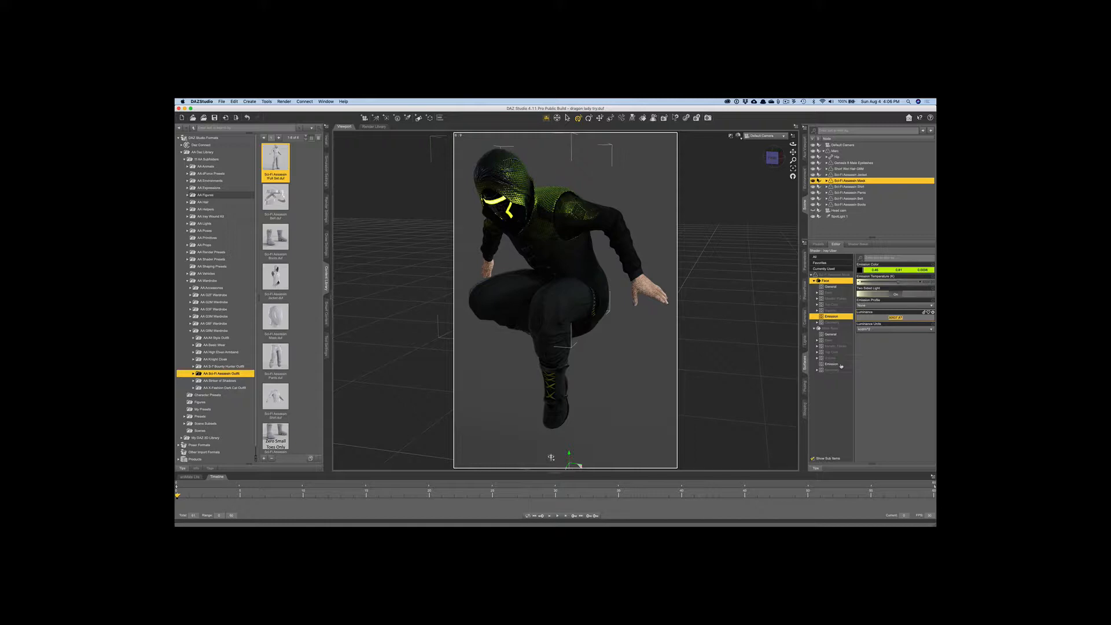
key("BackSpace")
key("Return")
- Select the Sci-Fi Assassin Boots and show the Emission properties of their Laces surface
left_click(849, 205)
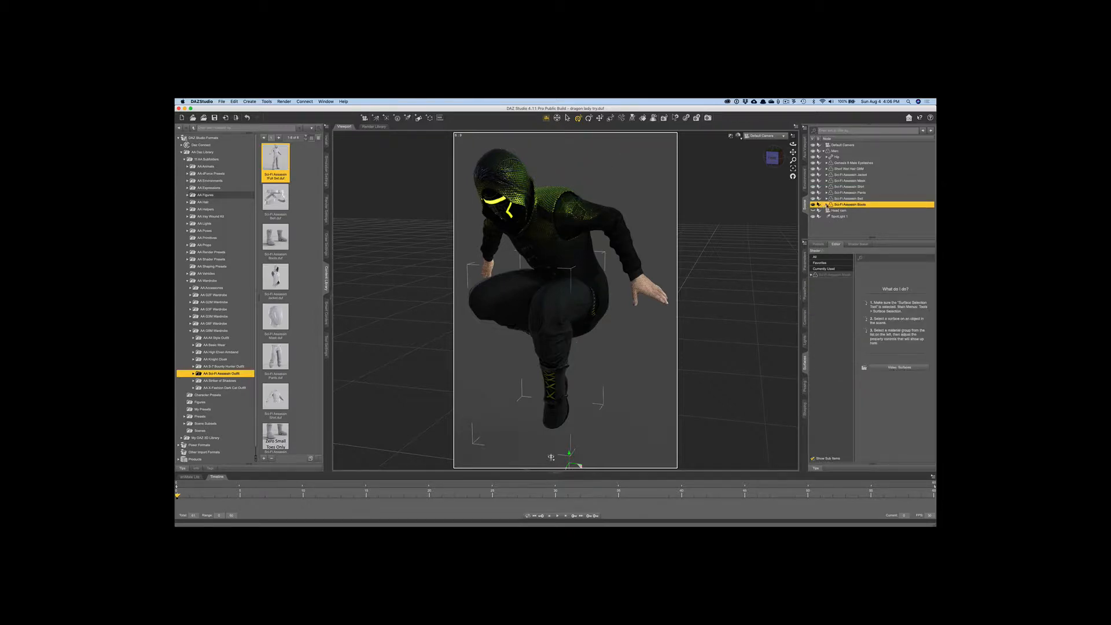
left_click(826, 205)
left_click(814, 275)
left_click(811, 276)
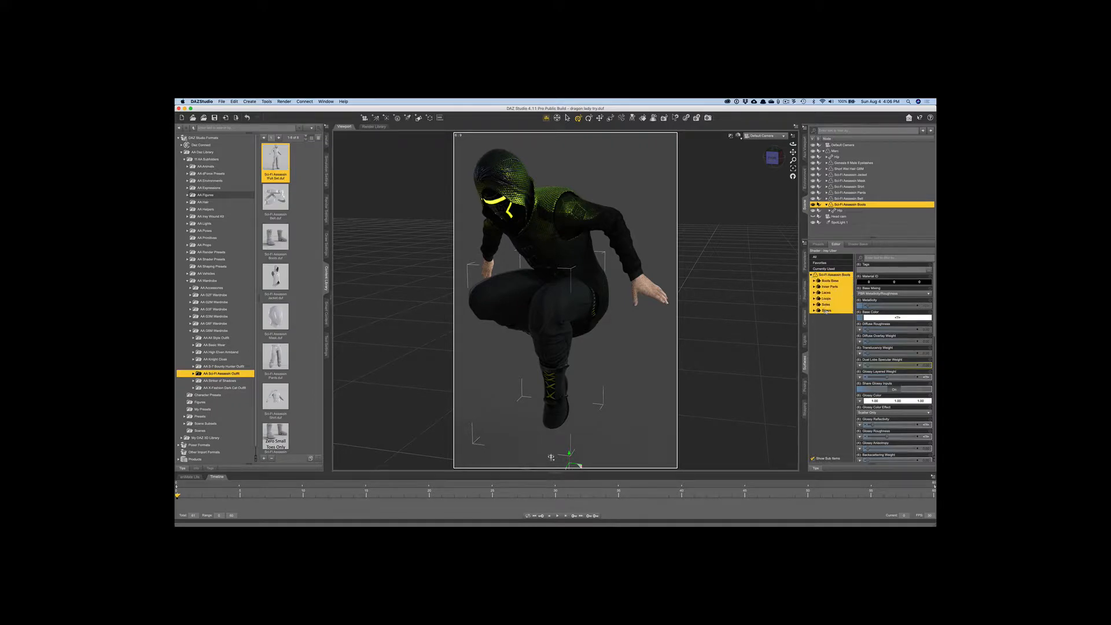
left_click(827, 293)
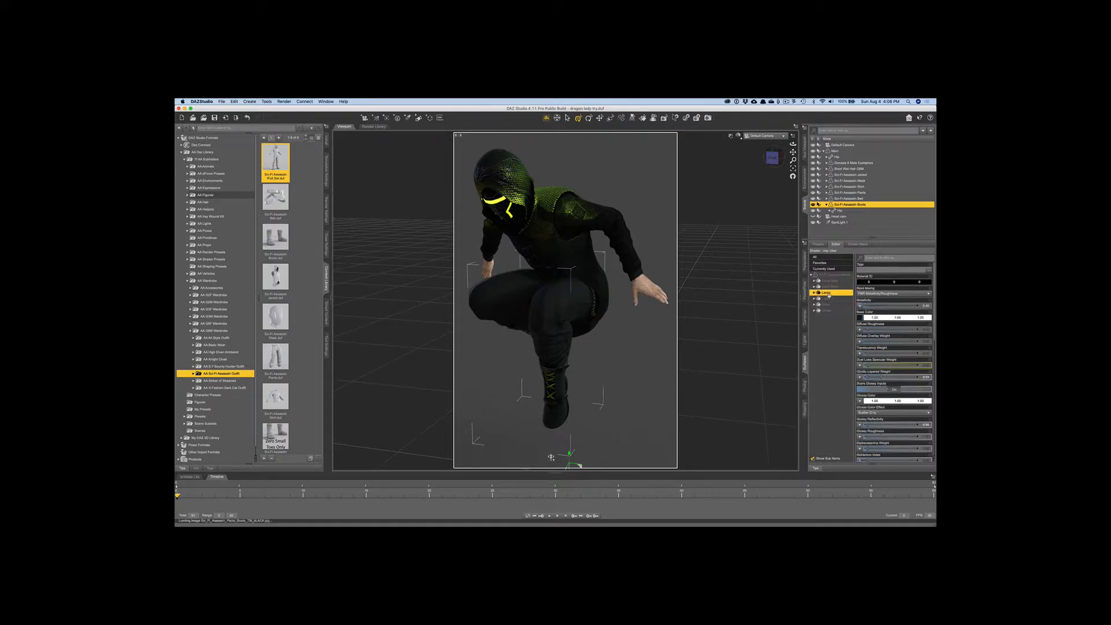
scroll(878, 355, "down", 1)
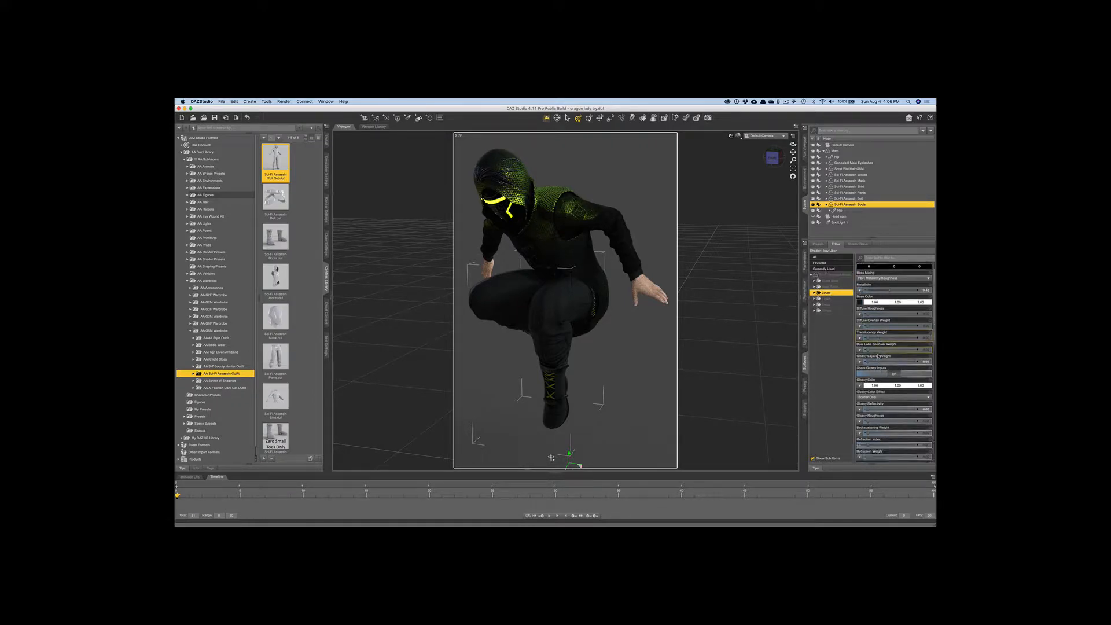
scroll(878, 356, "down", 8)
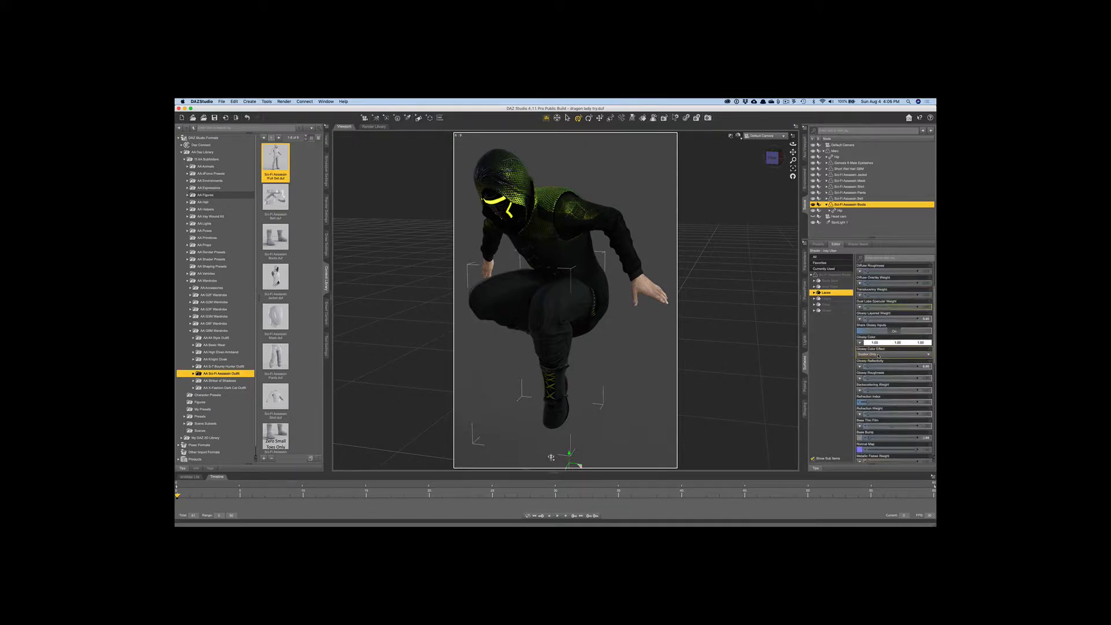
scroll(878, 356, "down", 7)
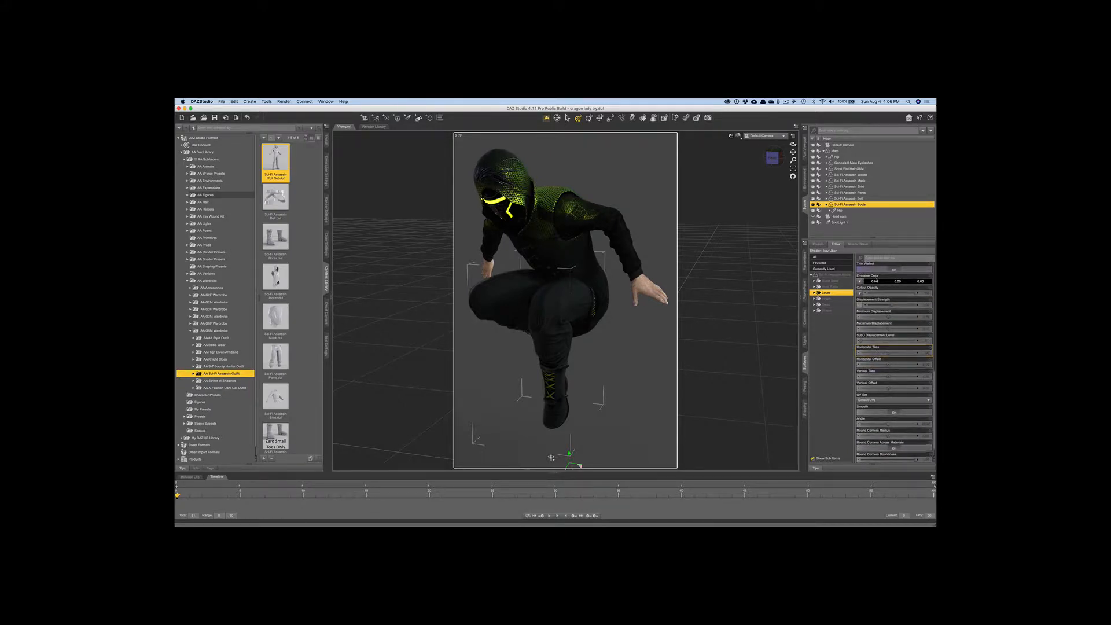
scroll(876, 280, "up", 3)
left_click(814, 293)
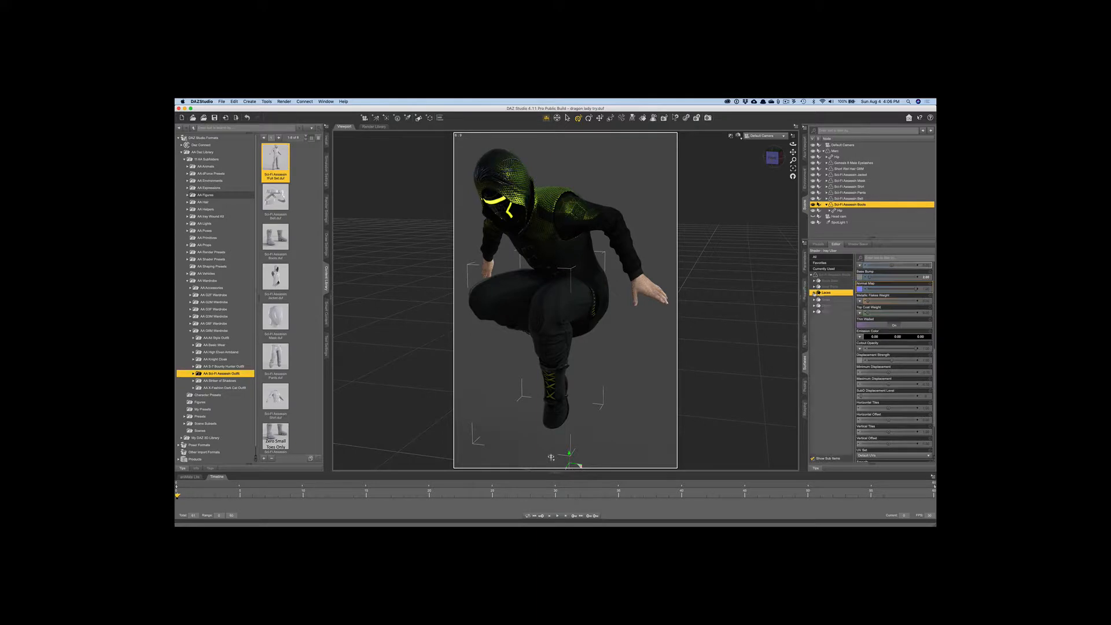
left_click(830, 329)
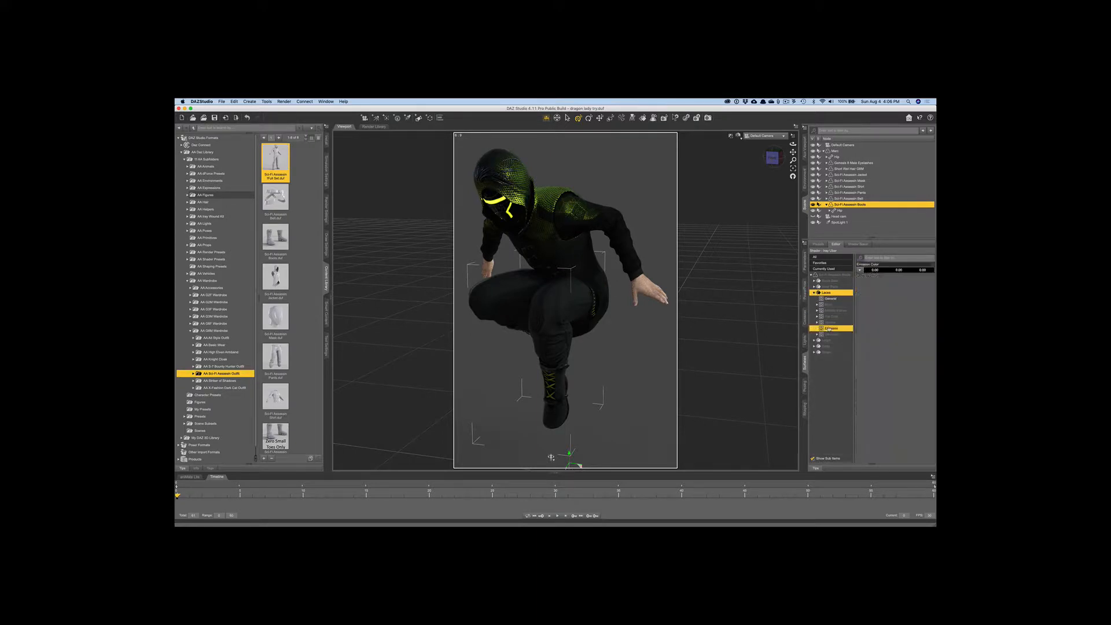
- Give the boots' Laces a white emission color and set their Luminance Units to kcd/m^2
left_click(885, 270)
left_click_drag(296, 375, 288, 376)
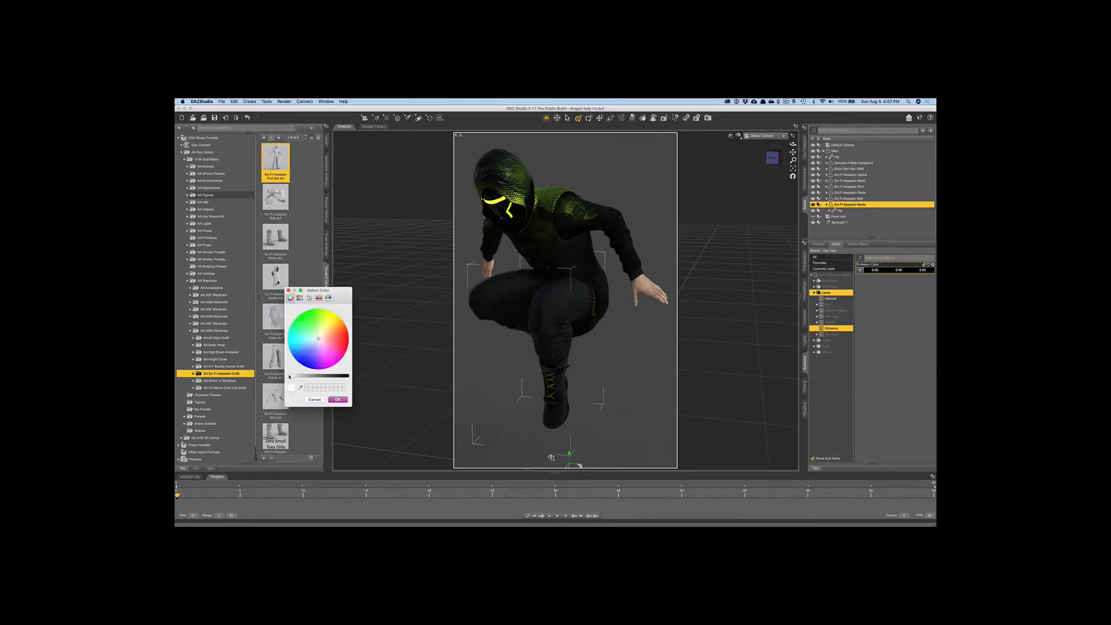
left_click(338, 399)
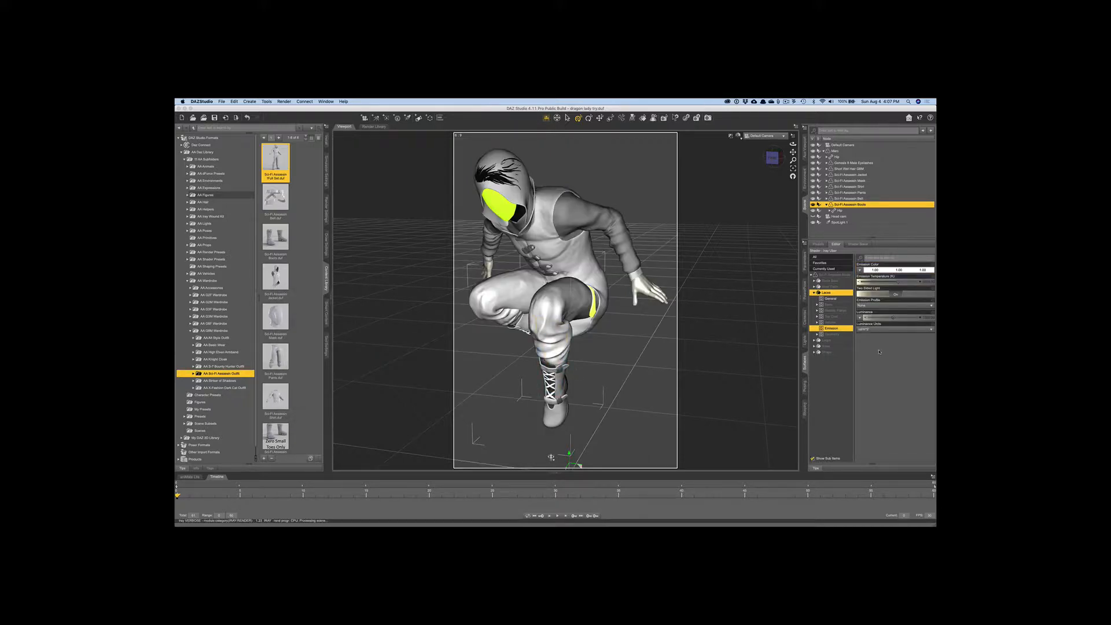
left_click(868, 329)
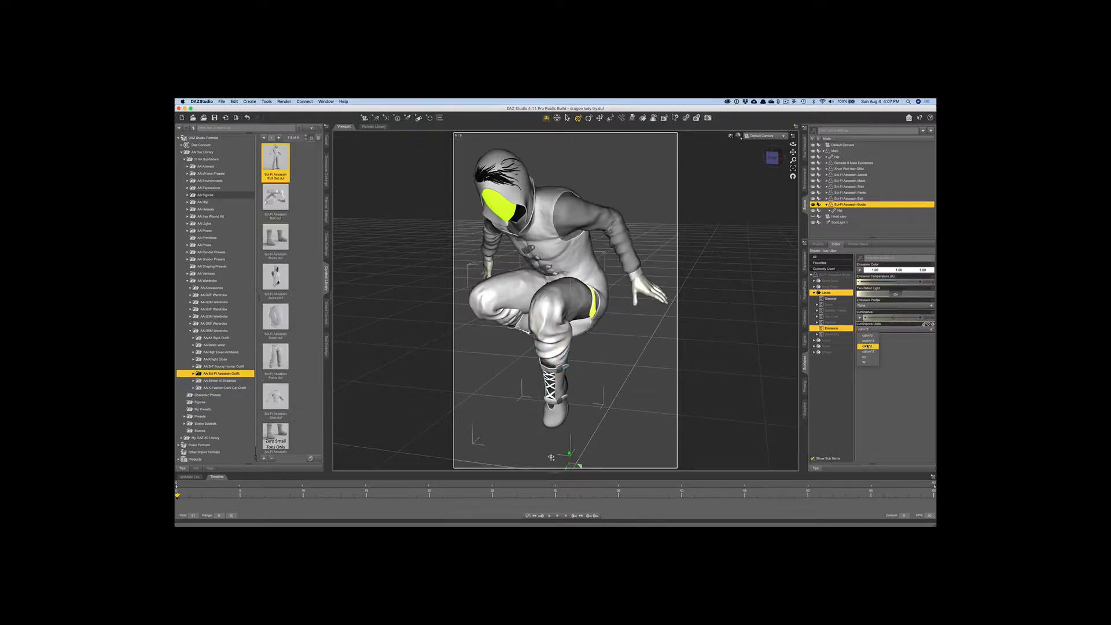
left_click(867, 346)
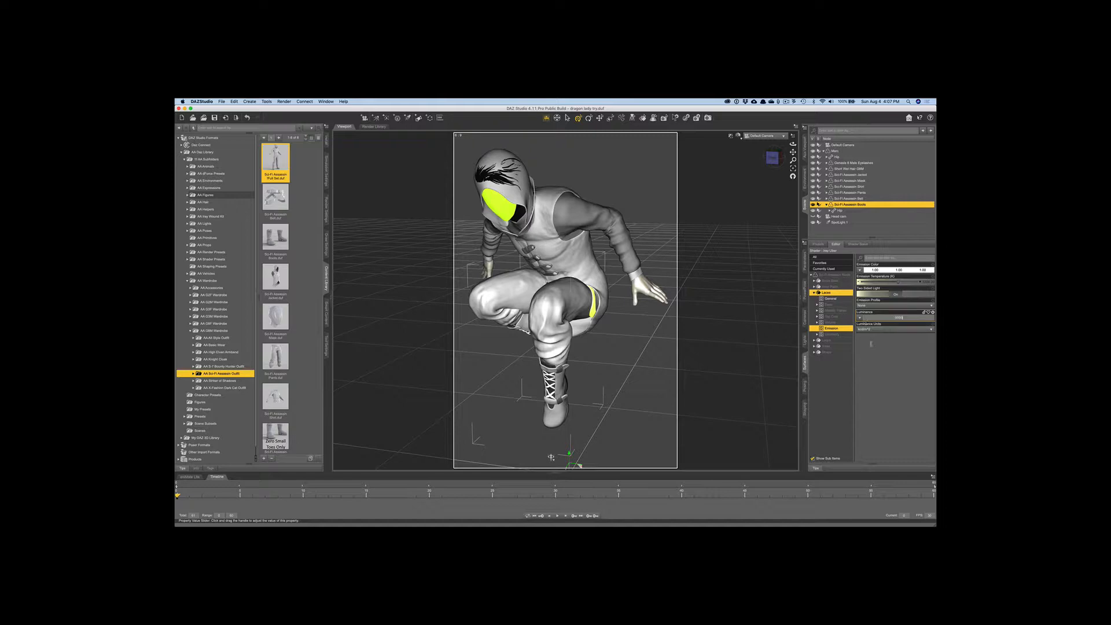
key("Return")
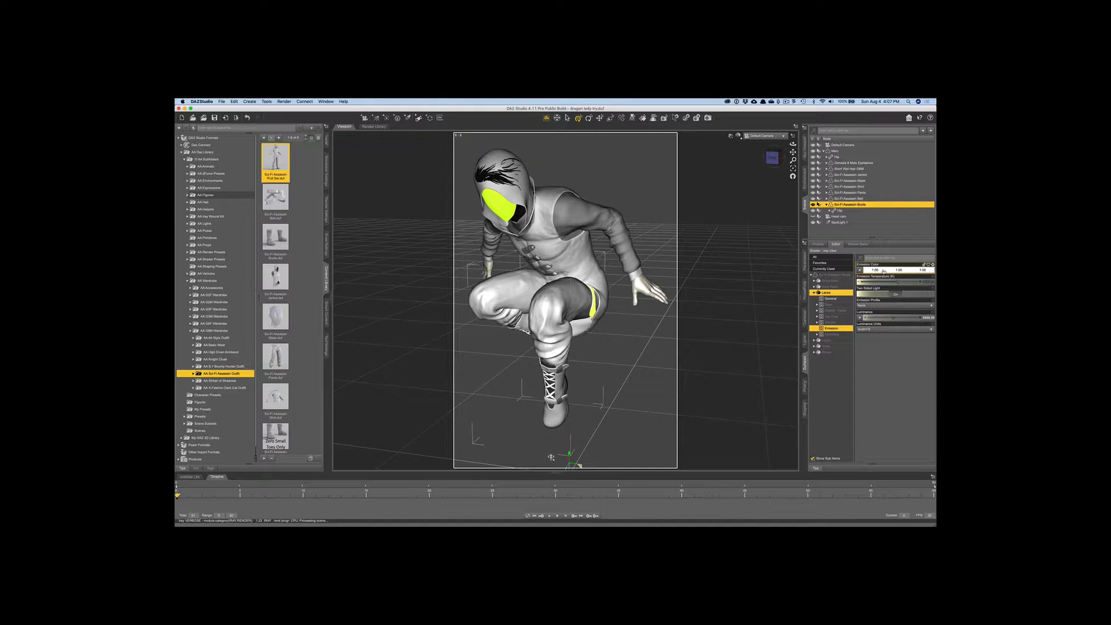
- Change the Laces' emission color to light green and set their Luminance to 3000
left_click(883, 270)
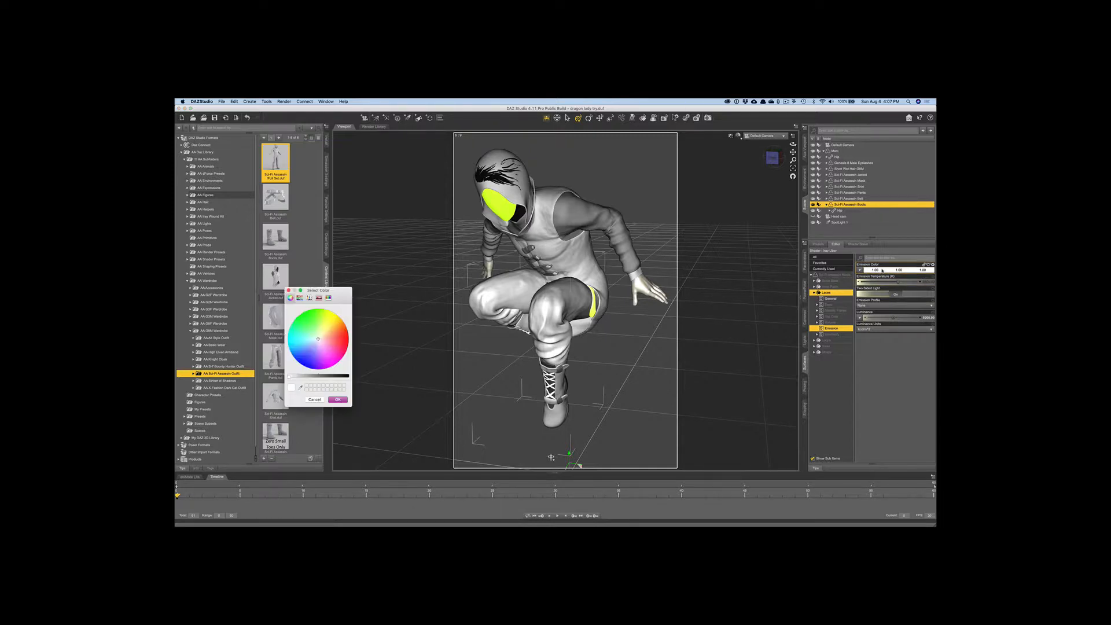
left_click(312, 331)
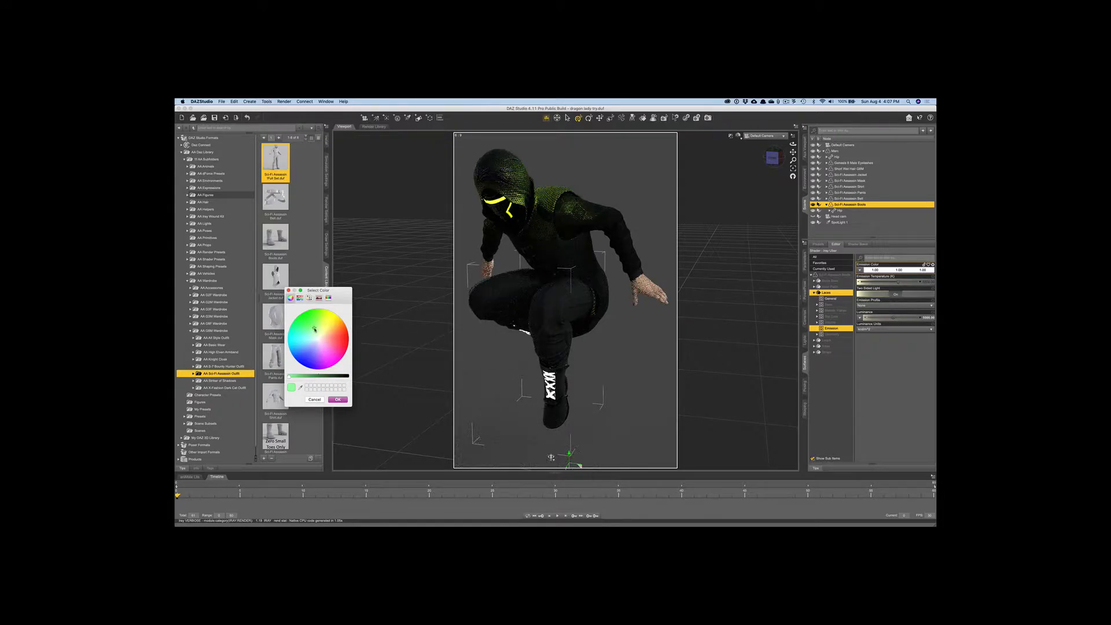
left_click_drag(317, 329, 316, 325)
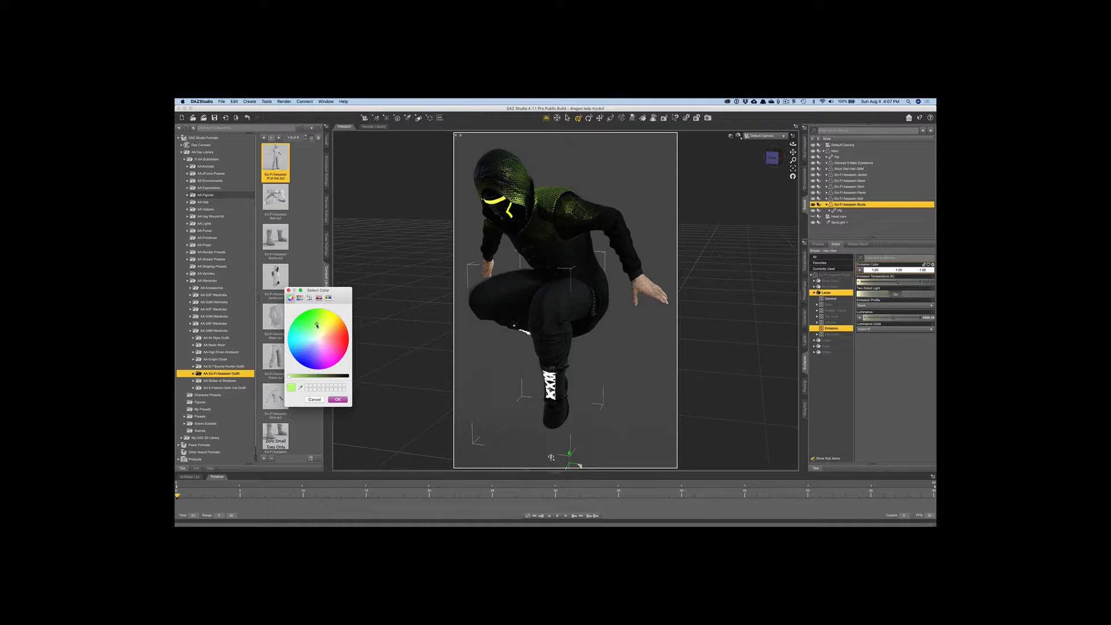
left_click(337, 399)
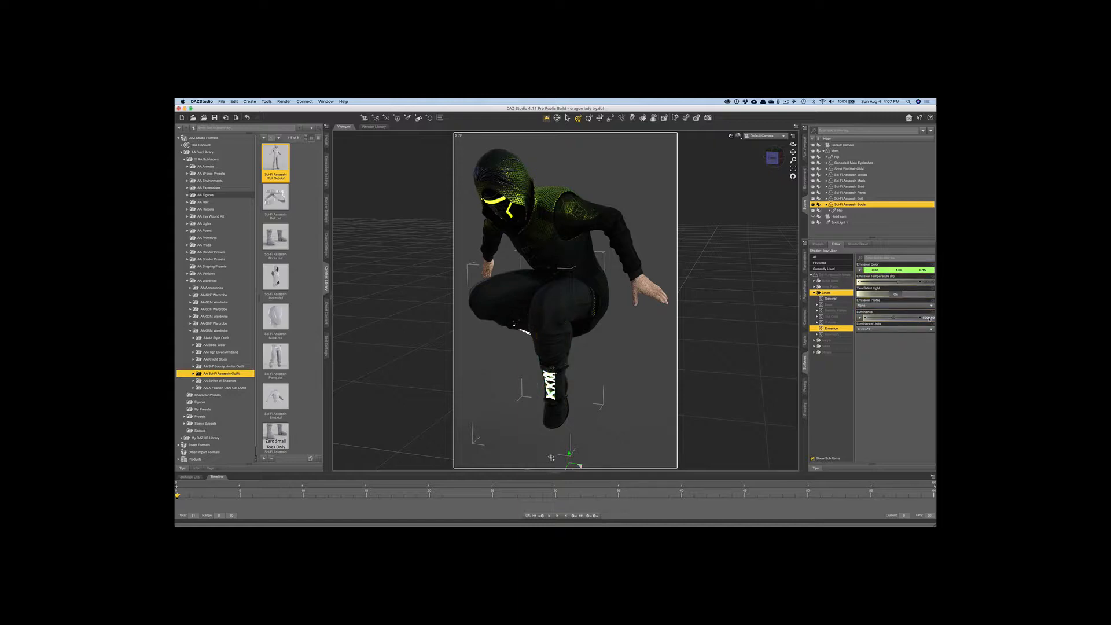
left_click(898, 317)
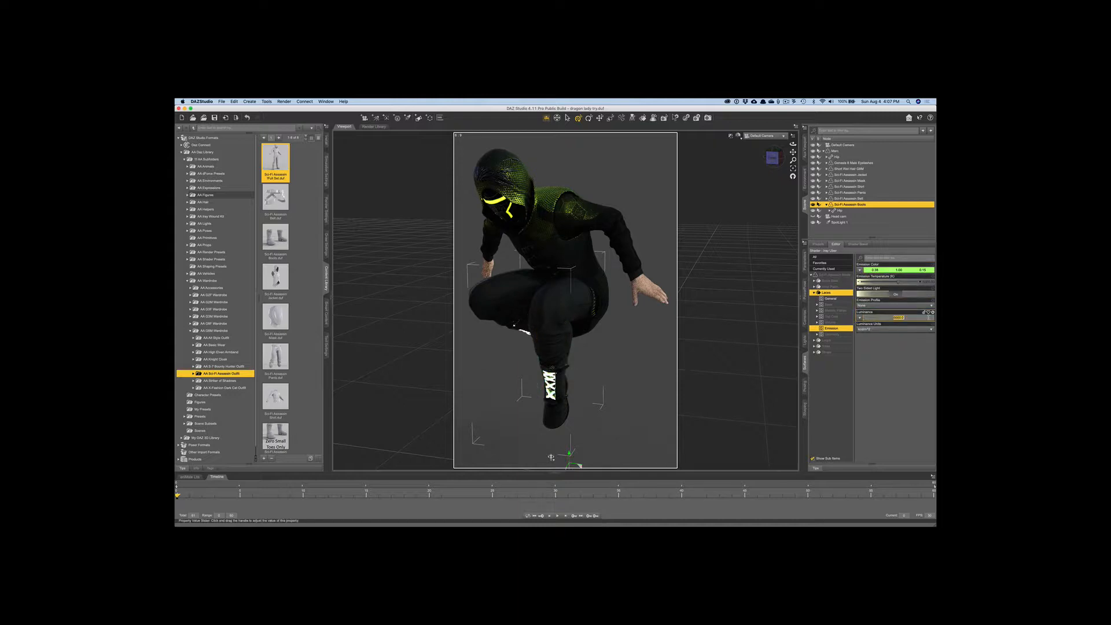
type("3000")
key("Return")
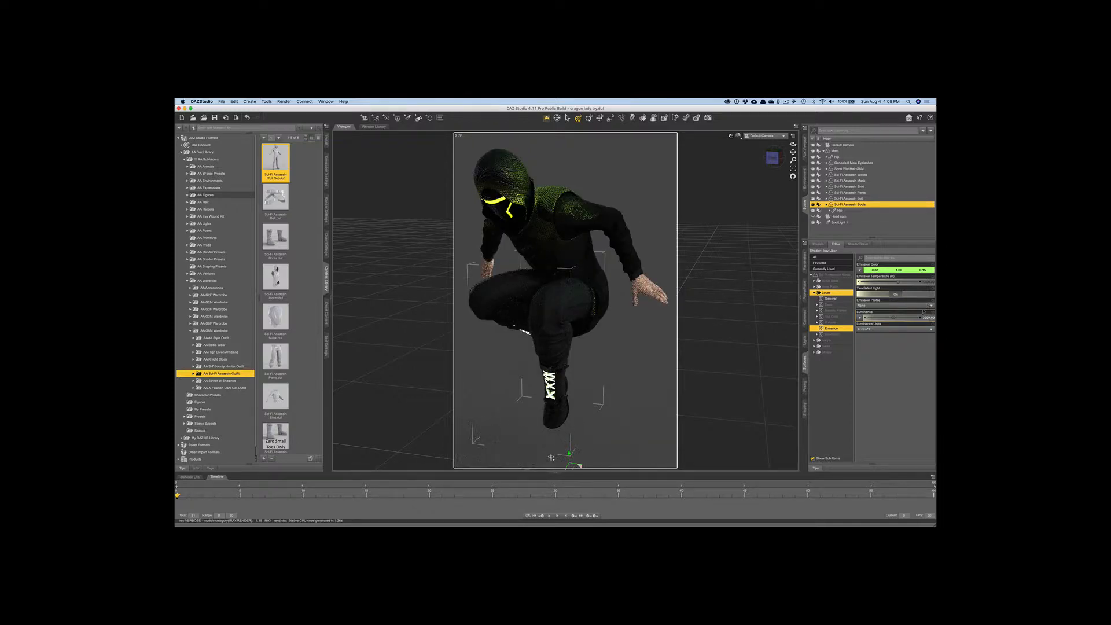
- Set the Laces' Luminance to 200 and their emission color to a more saturated green
left_click(926, 318)
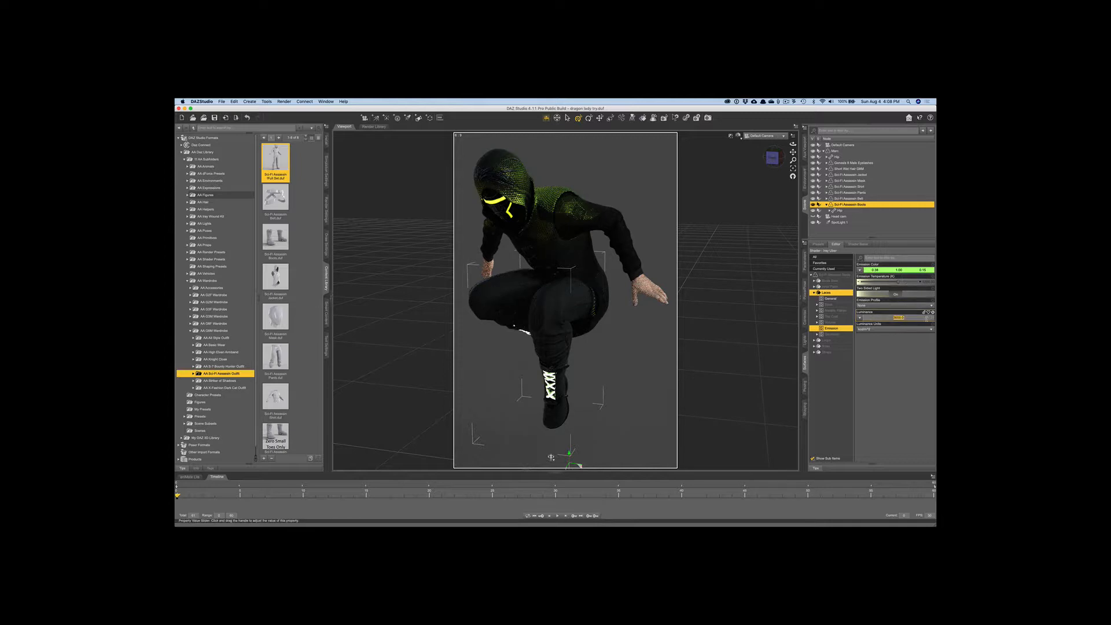
type("200")
key("Return")
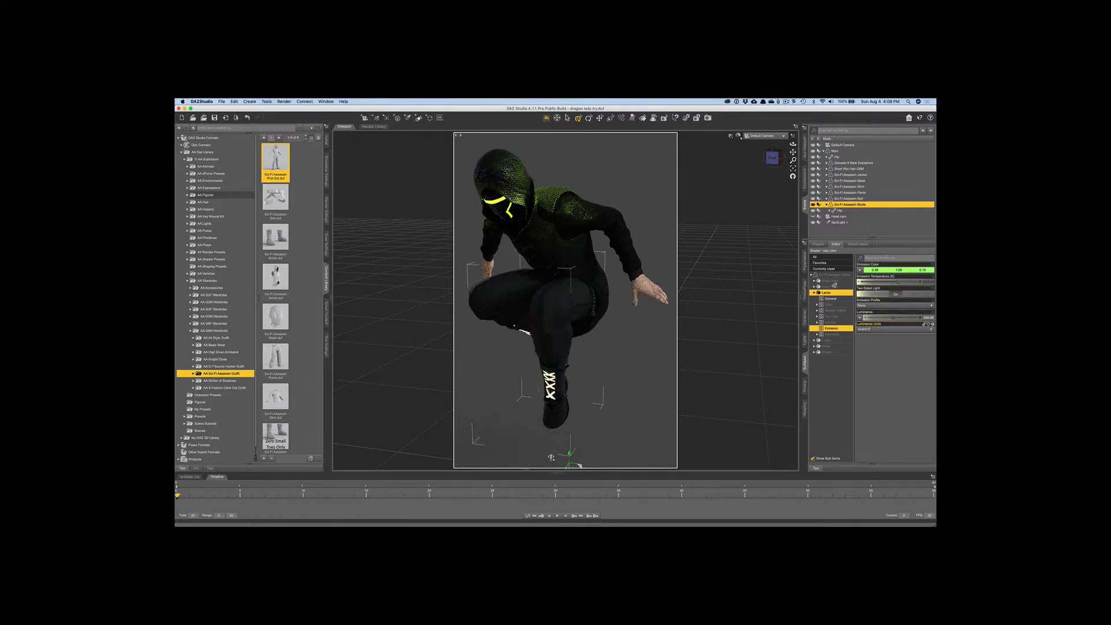
left_click(882, 271)
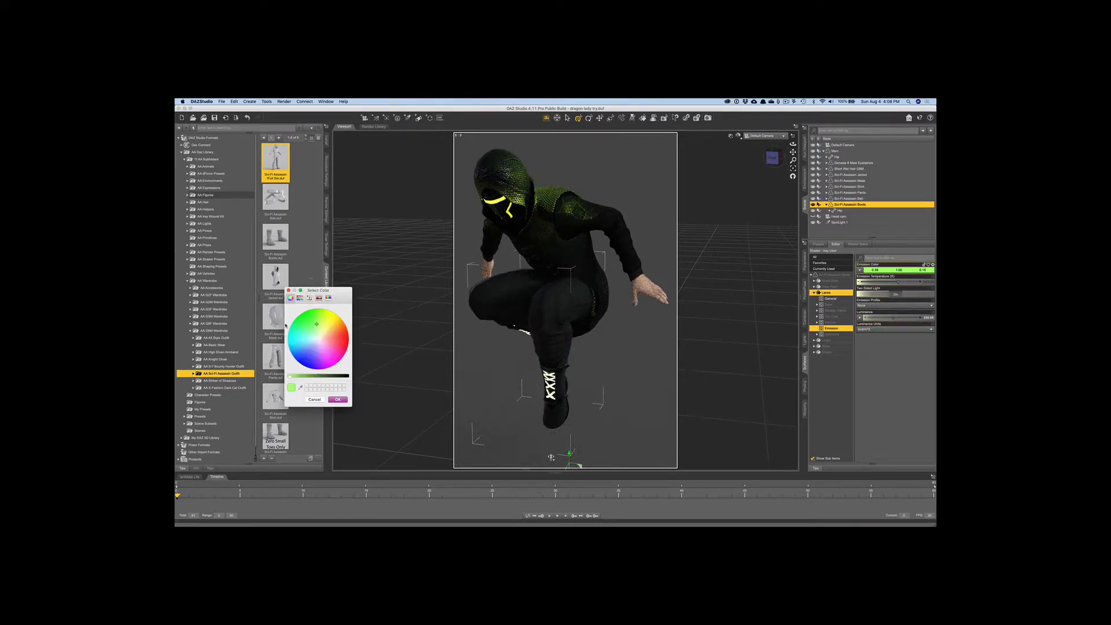
left_click(338, 399)
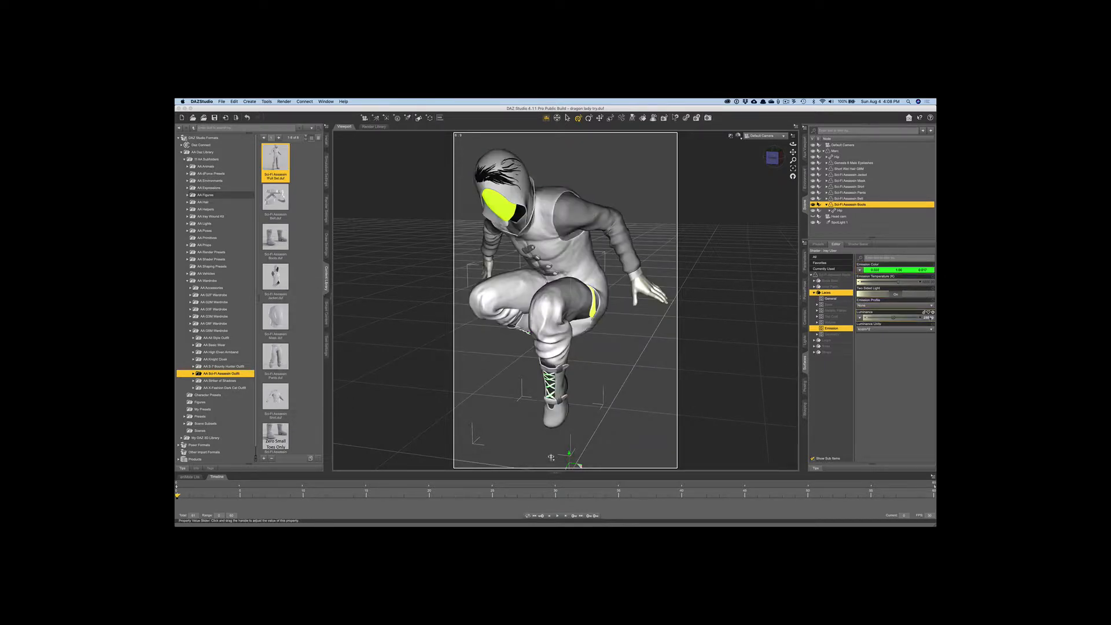
- Set the Laces' Luminance to 100 and change their emission color to a saturated yellow-green
left_click(930, 318)
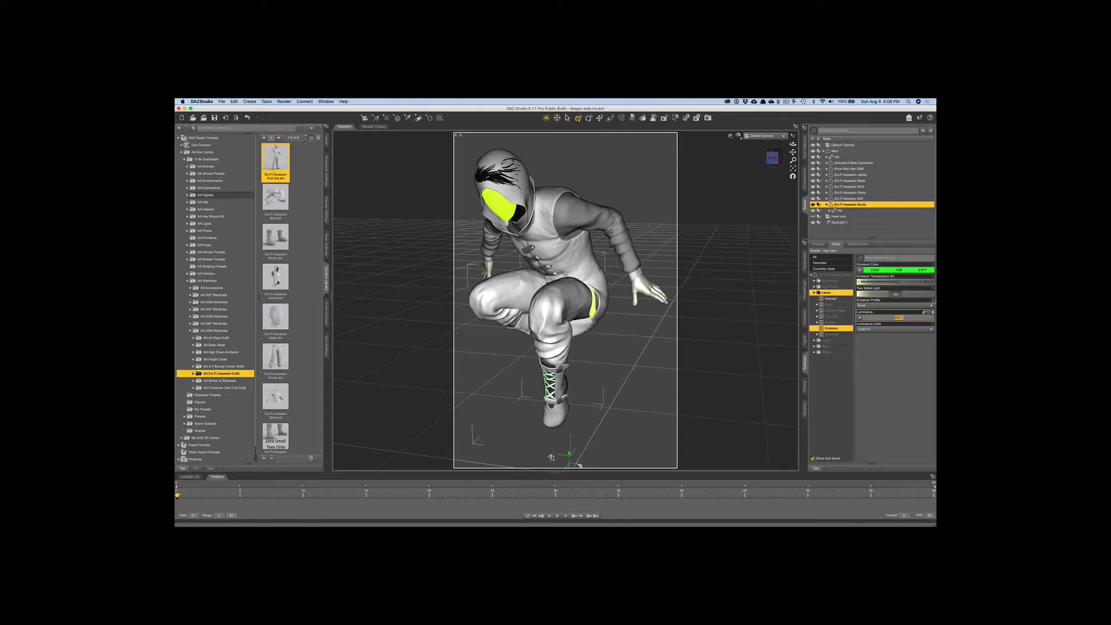
type("100")
key("Return")
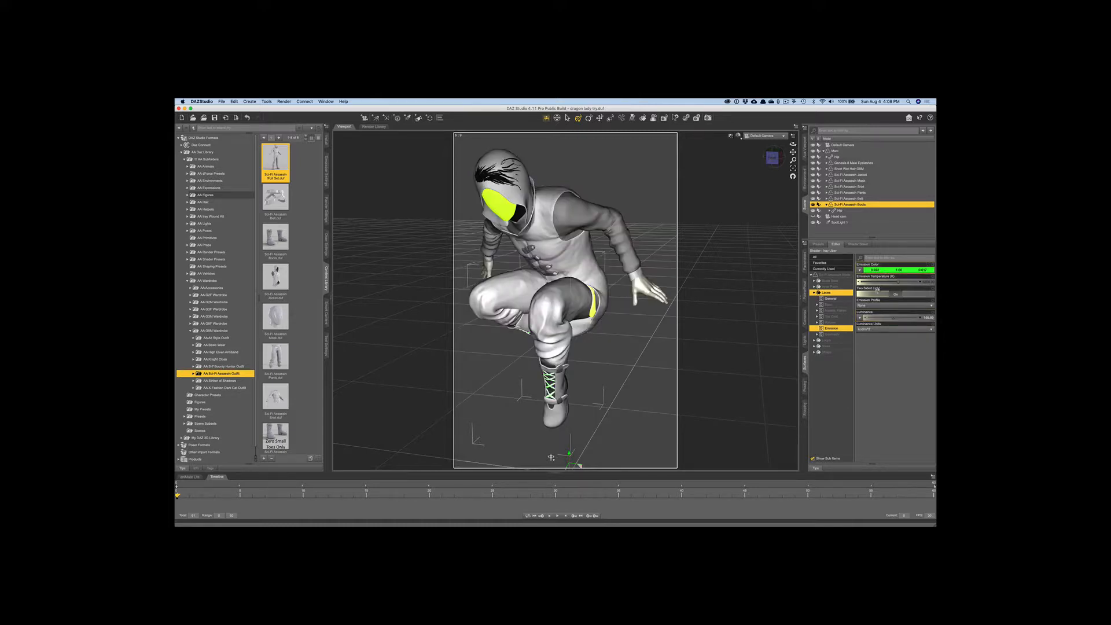
left_click(891, 271)
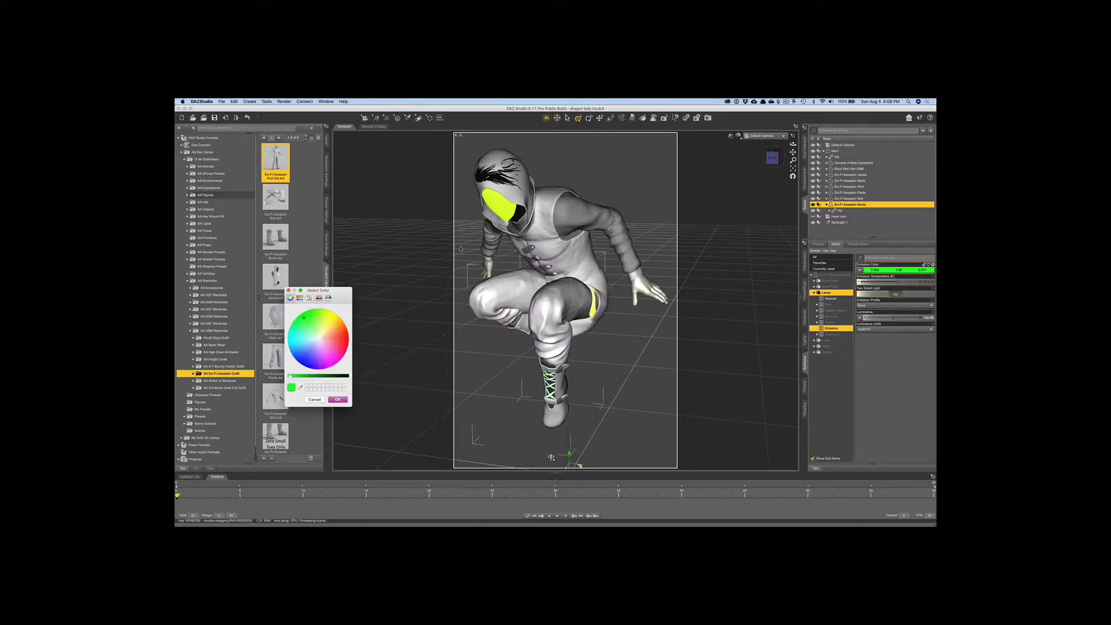
left_click(324, 316)
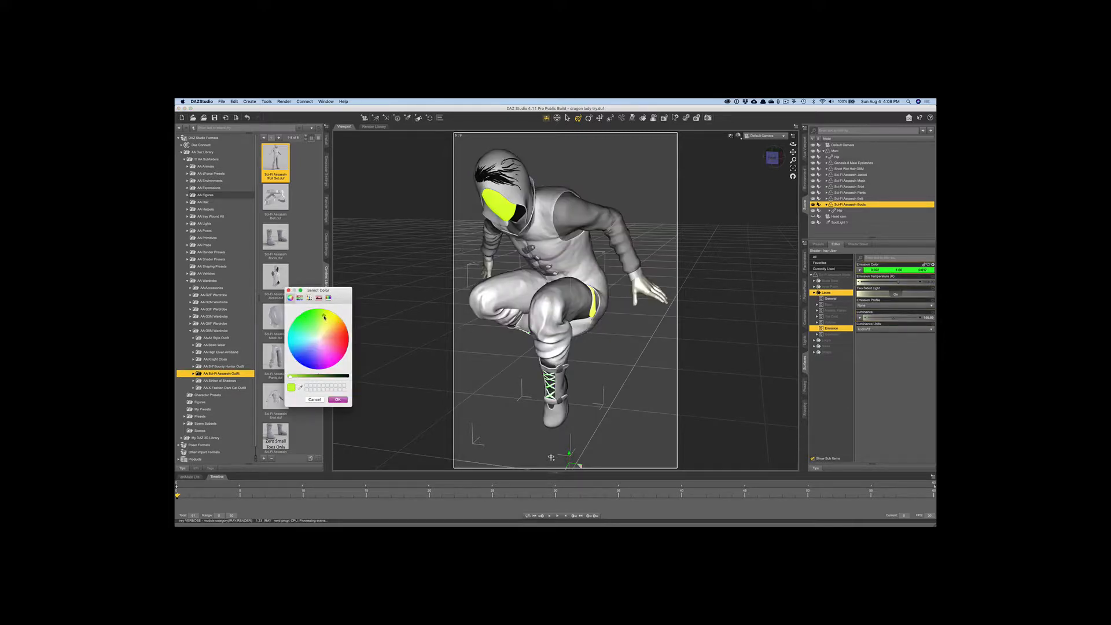
left_click(337, 399)
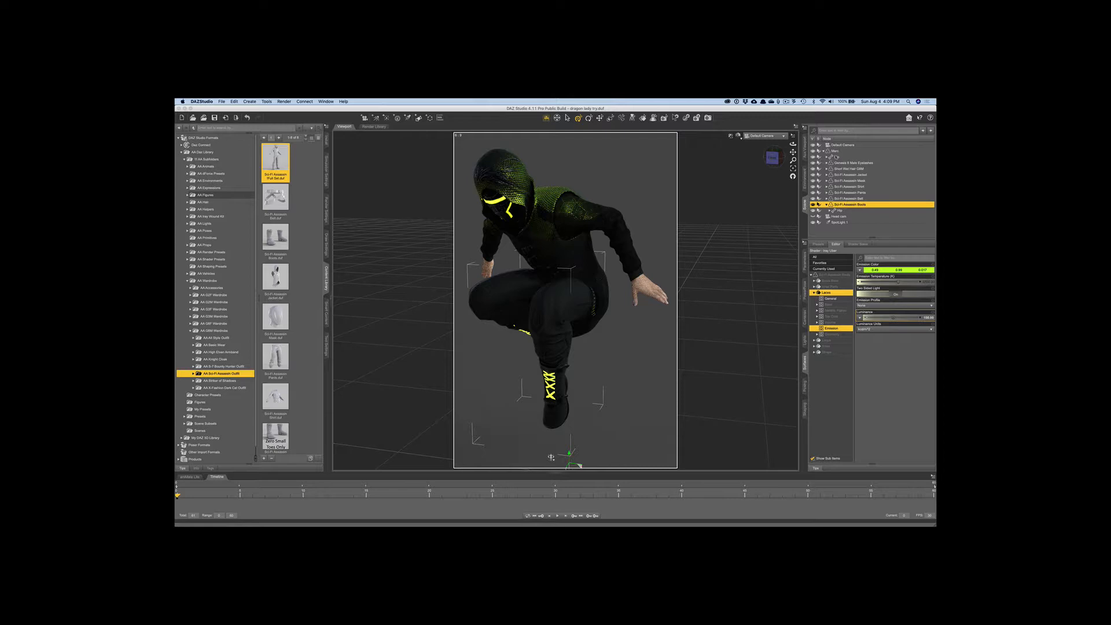
- Select the crouching figure and its Surfaces group, and hide the Sci-Fi Assassin Shirt, Mask and Jacket
left_click(835, 151)
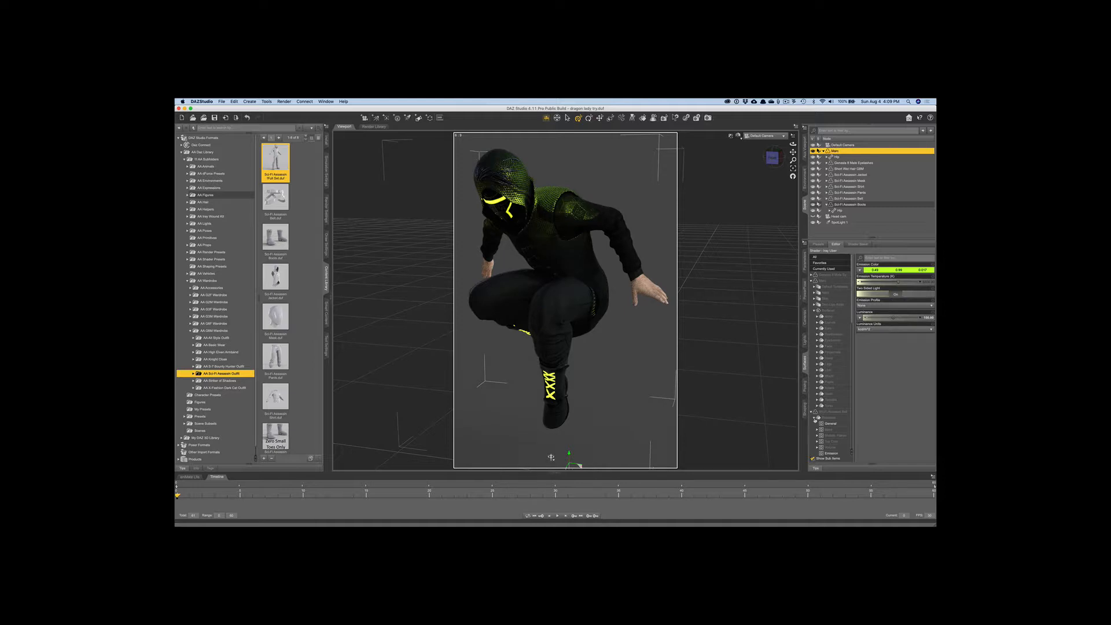
left_click(816, 414)
left_click(827, 311)
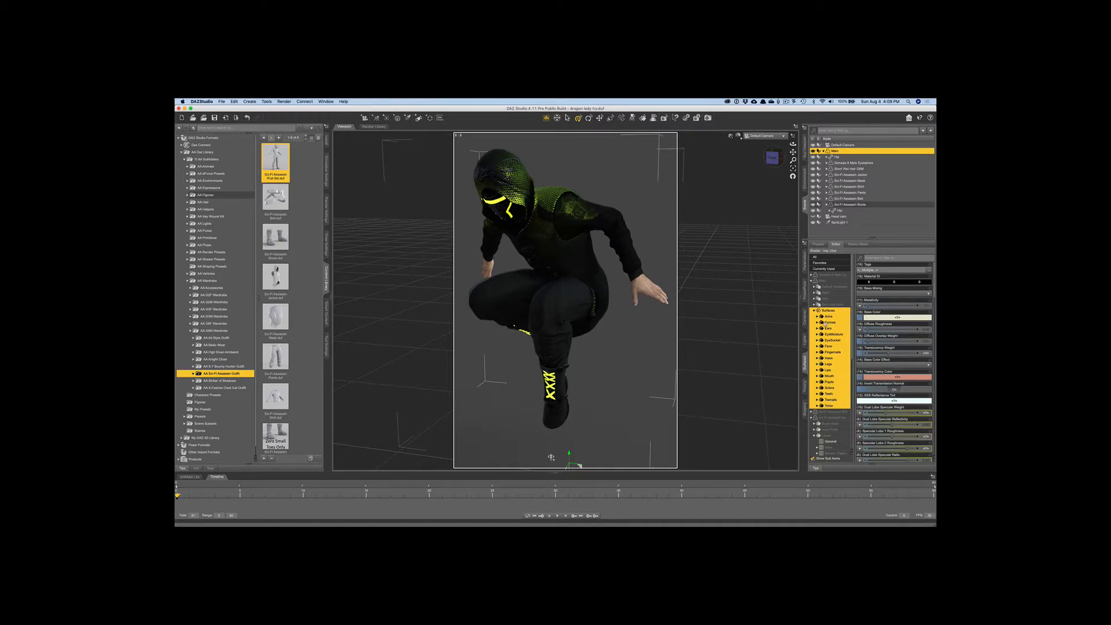
left_click(813, 187)
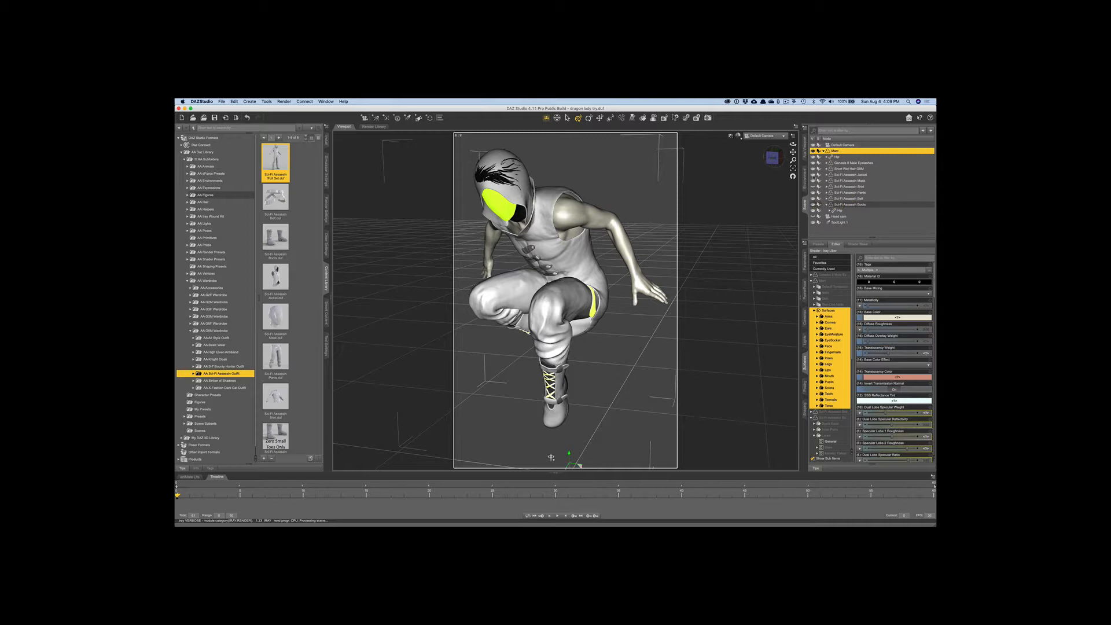
left_click(813, 176)
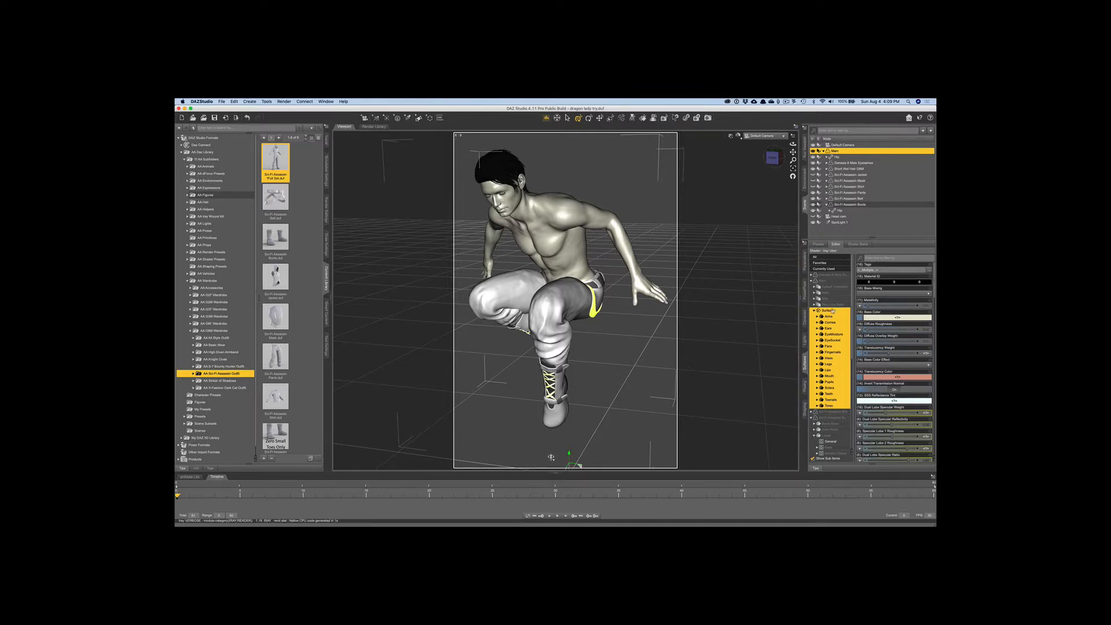
- Show the Emission properties of the figure's Torso surface
left_click(831, 406)
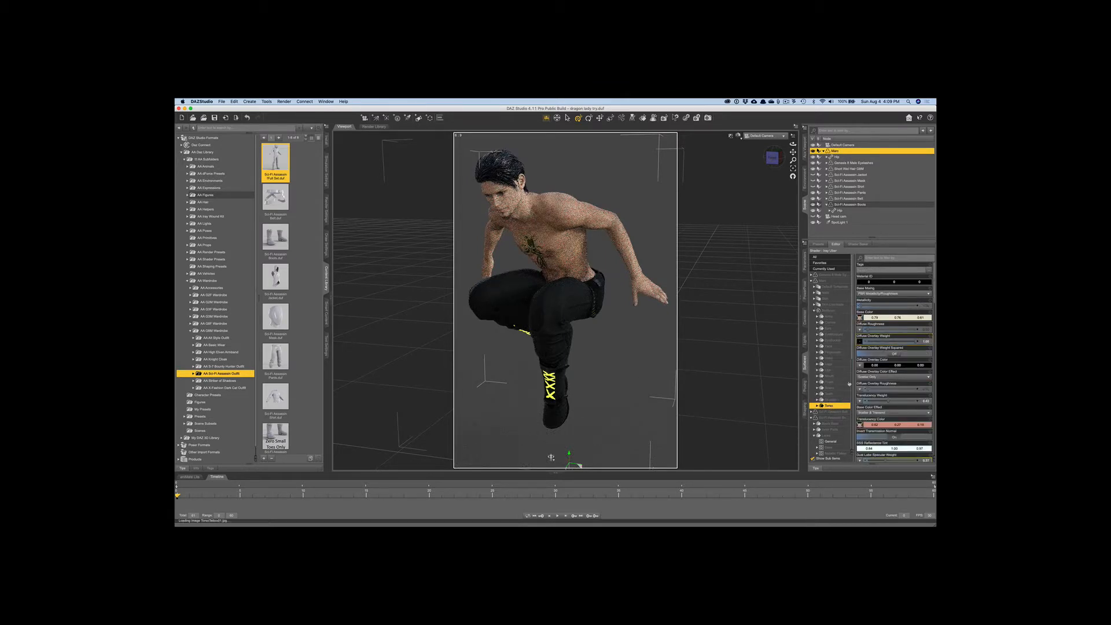
left_click(817, 405)
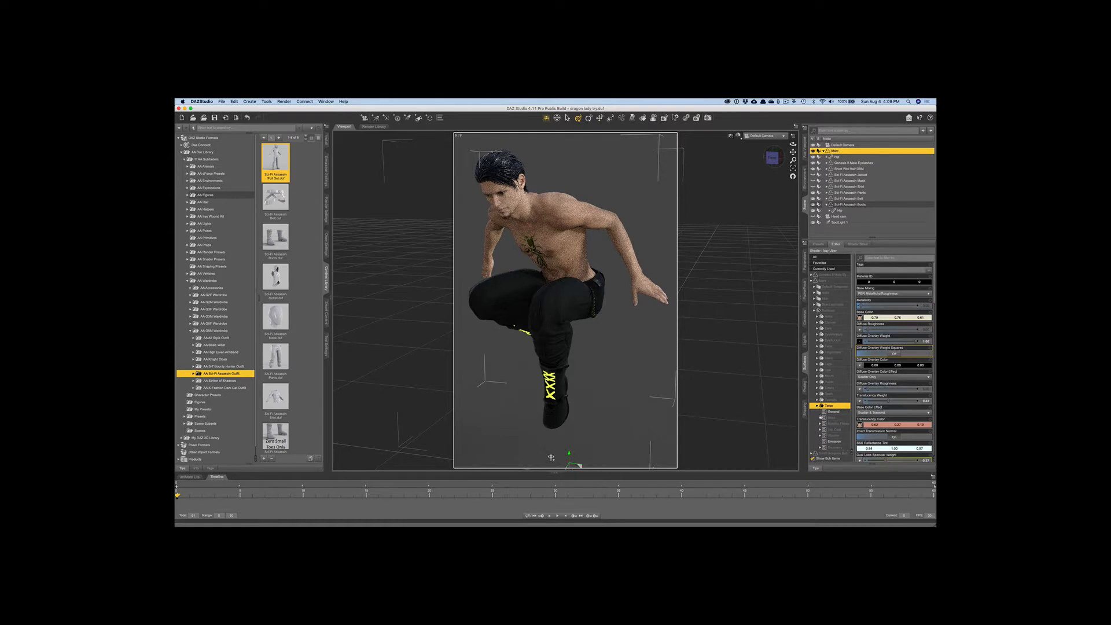
left_click(834, 442)
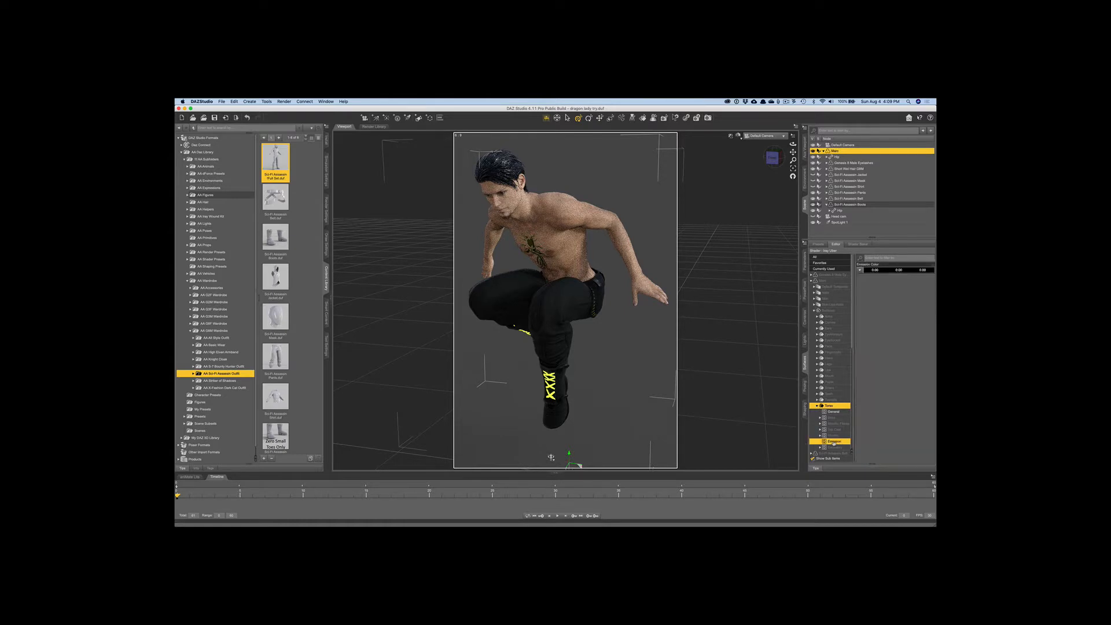
- Set the Torso surface's emission color to a light yellow-green
left_click(889, 271)
left_click_drag(291, 377, 282, 378)
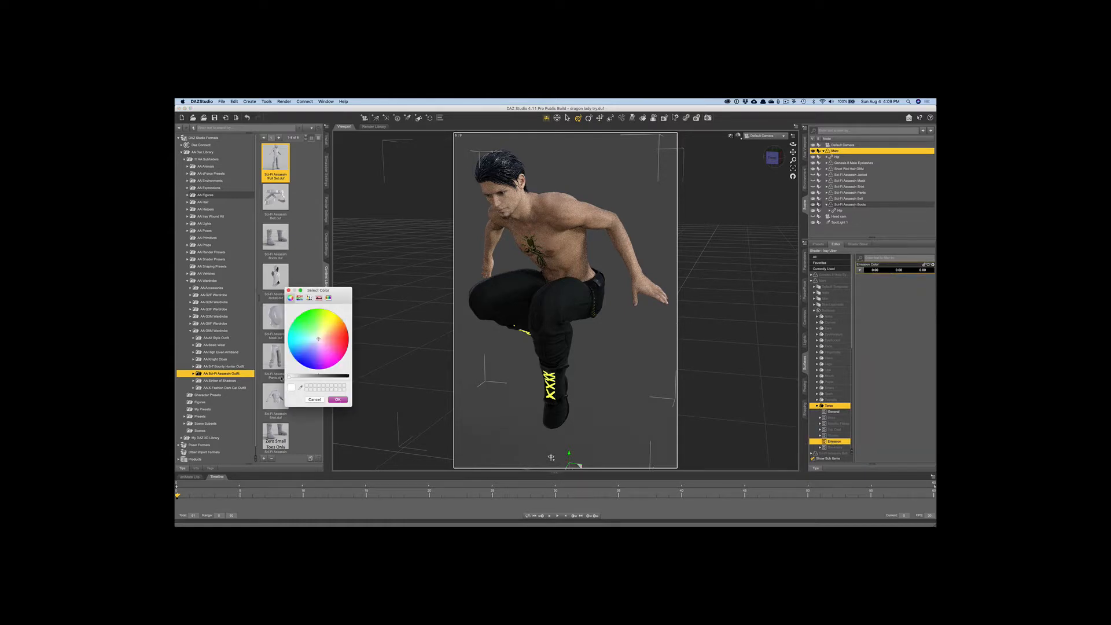
left_click(323, 323)
left_click(337, 399)
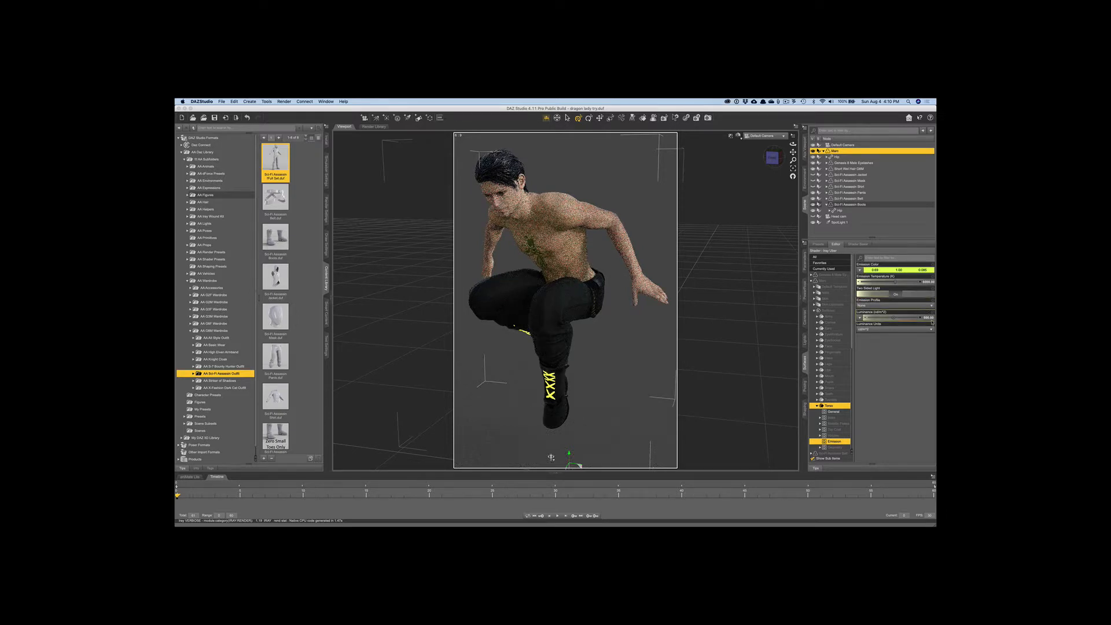
- Change the Torso's Luminance Units to kcd/m^2
left_click(883, 331)
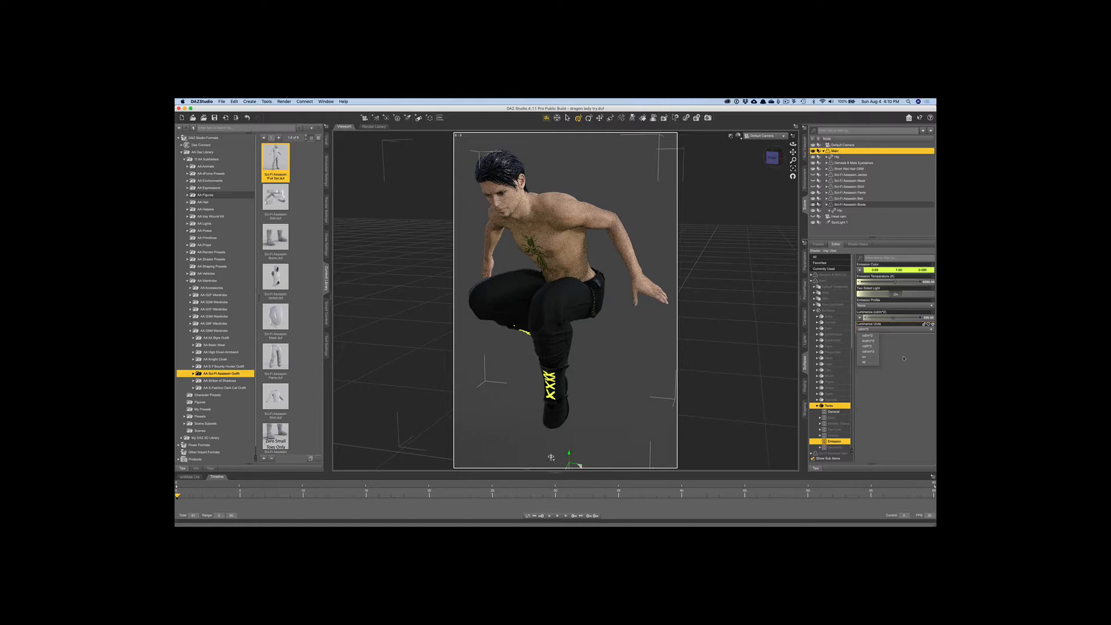
left_click(877, 320)
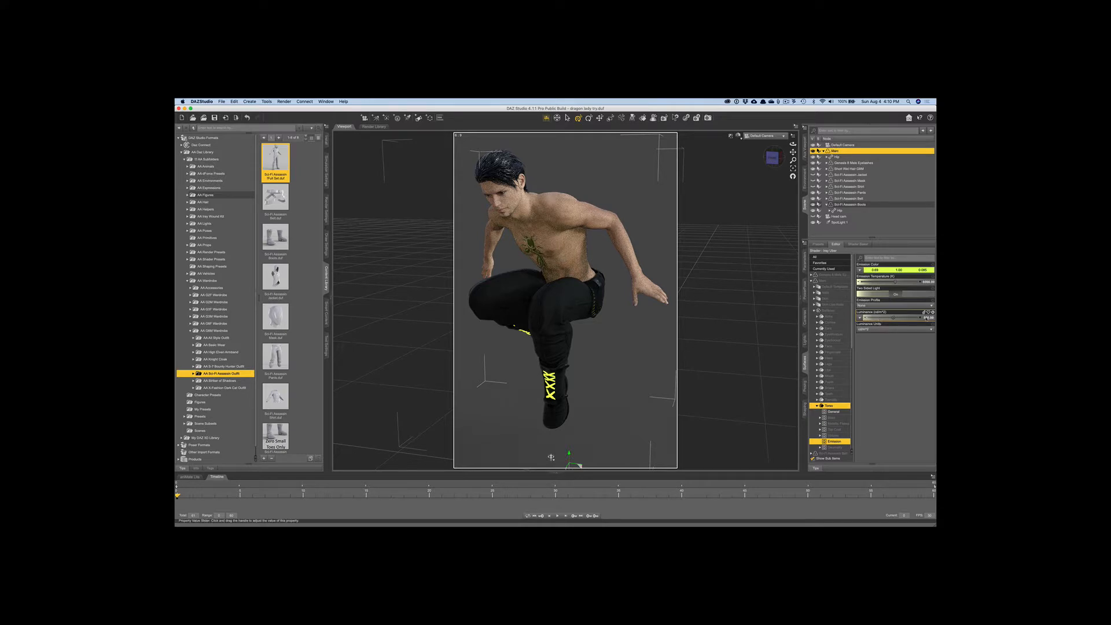
left_click(890, 330)
left_click(869, 344)
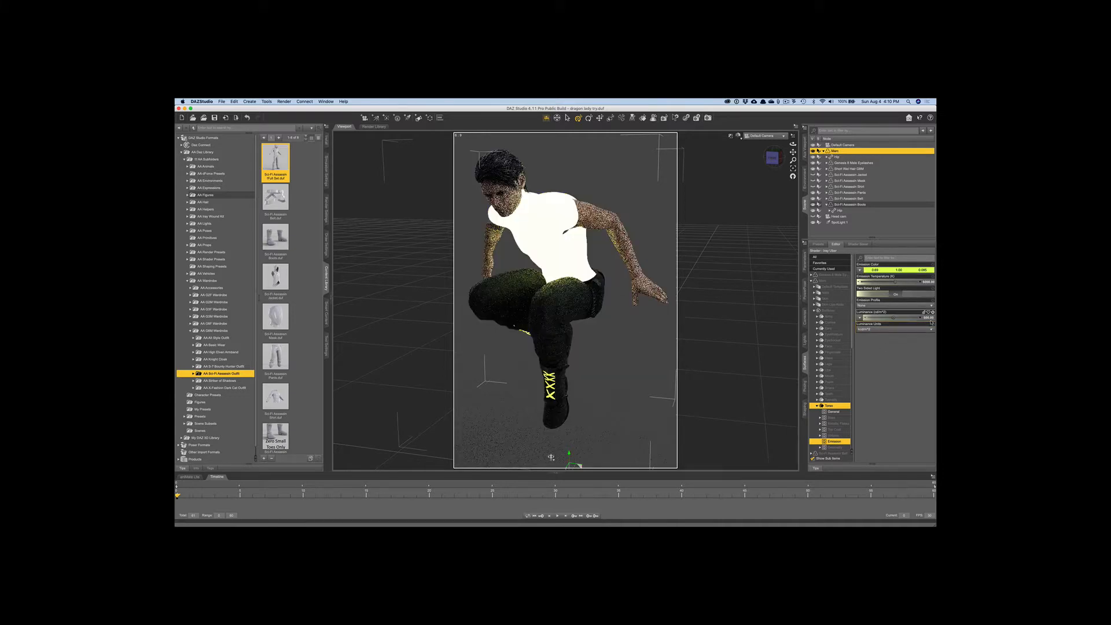
- Try Luminance values of 800 and 50 on the Torso surface
left_click(926, 318)
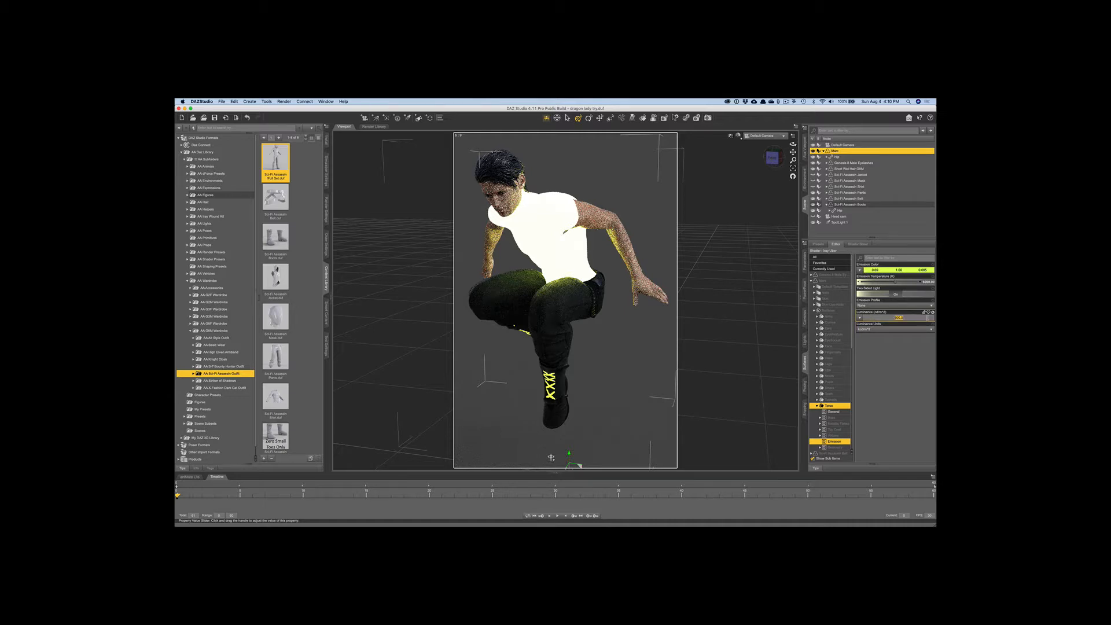
type("800")
key("Return")
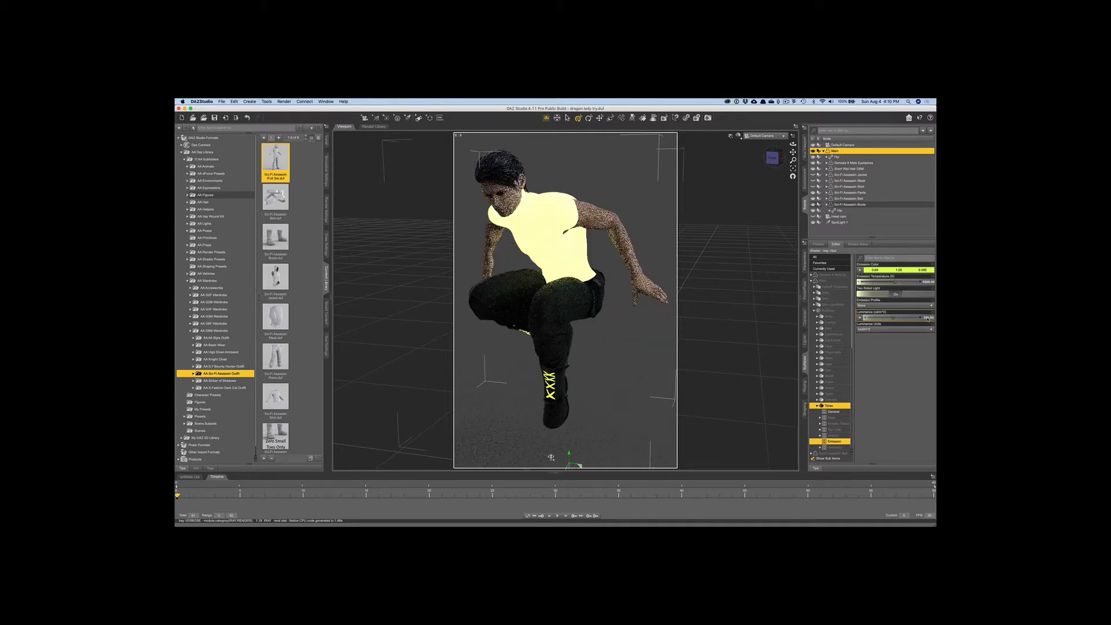
double_click(928, 318)
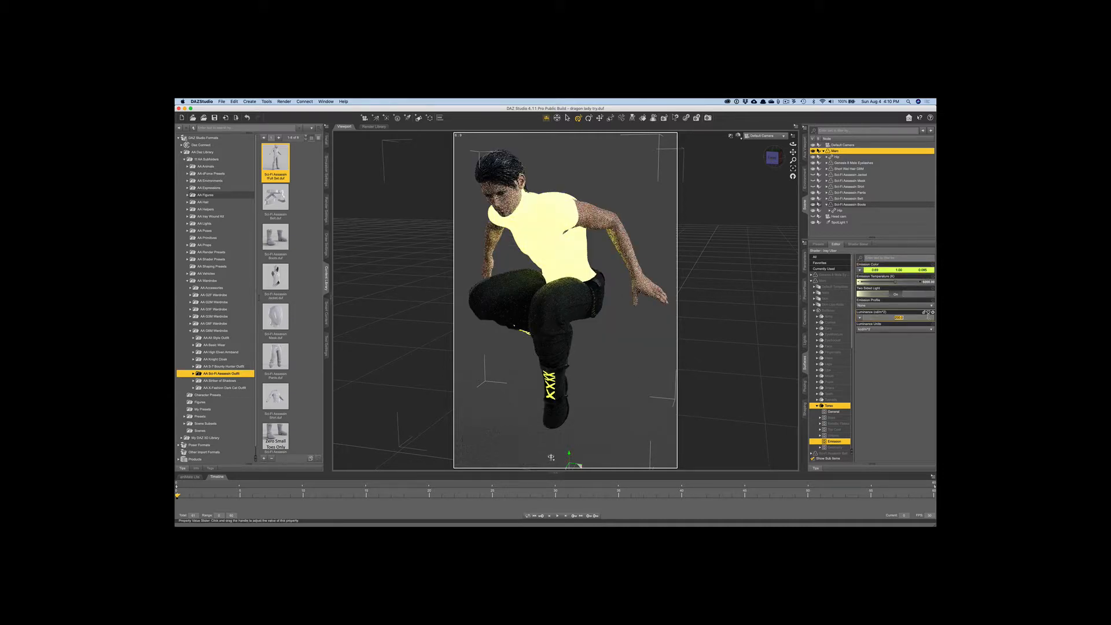
type("50")
key("Return")
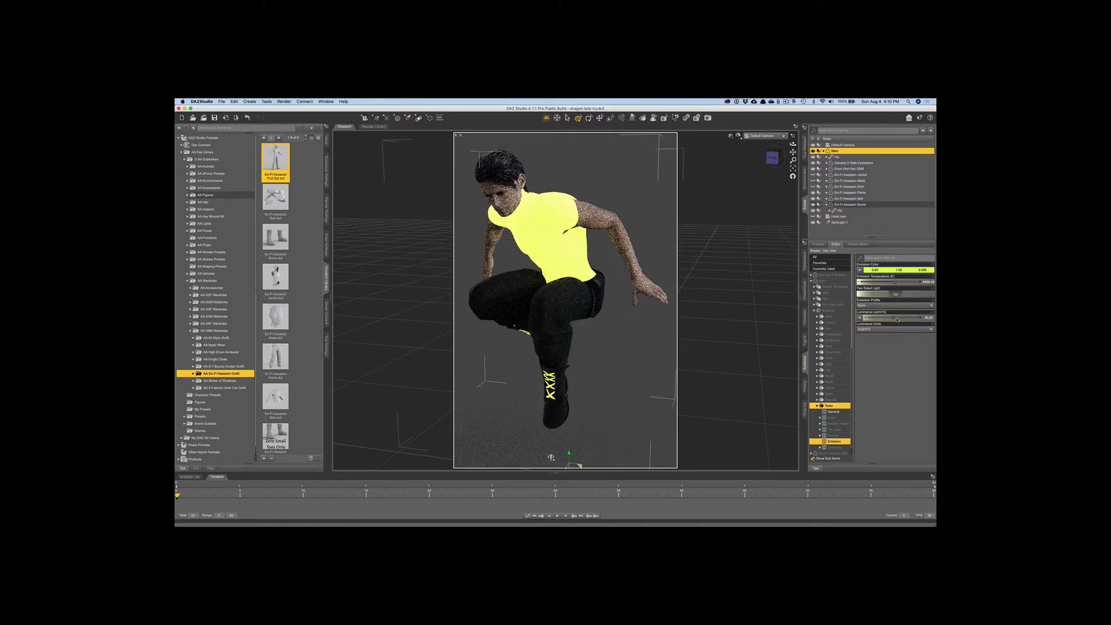
- Set the Torso's Luminance to 20
left_click_drag(897, 319, 893, 318)
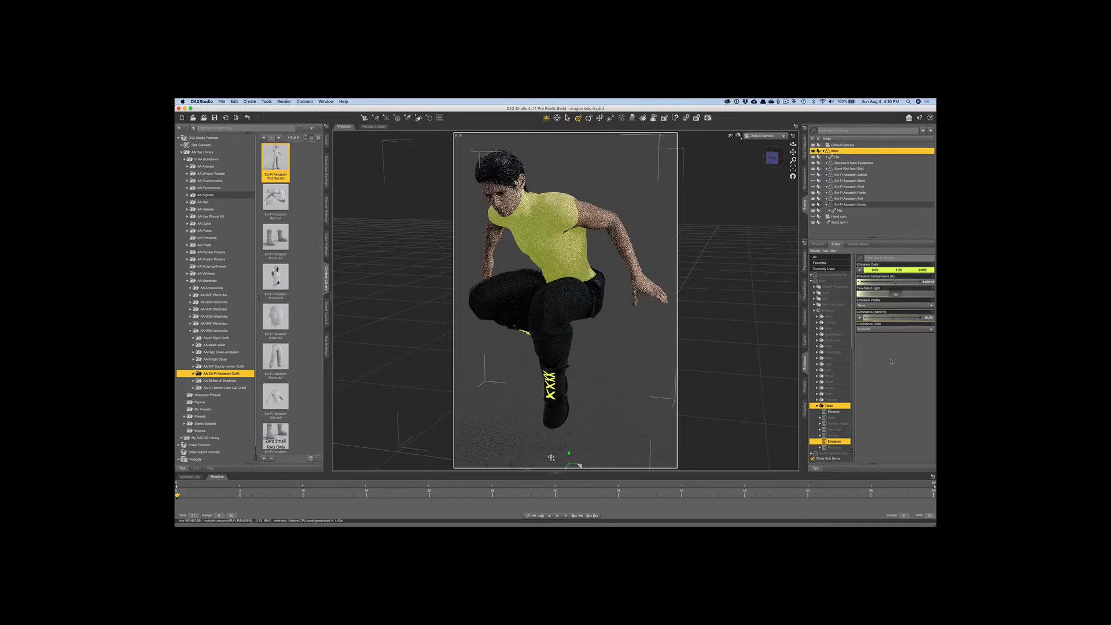
left_click(928, 318)
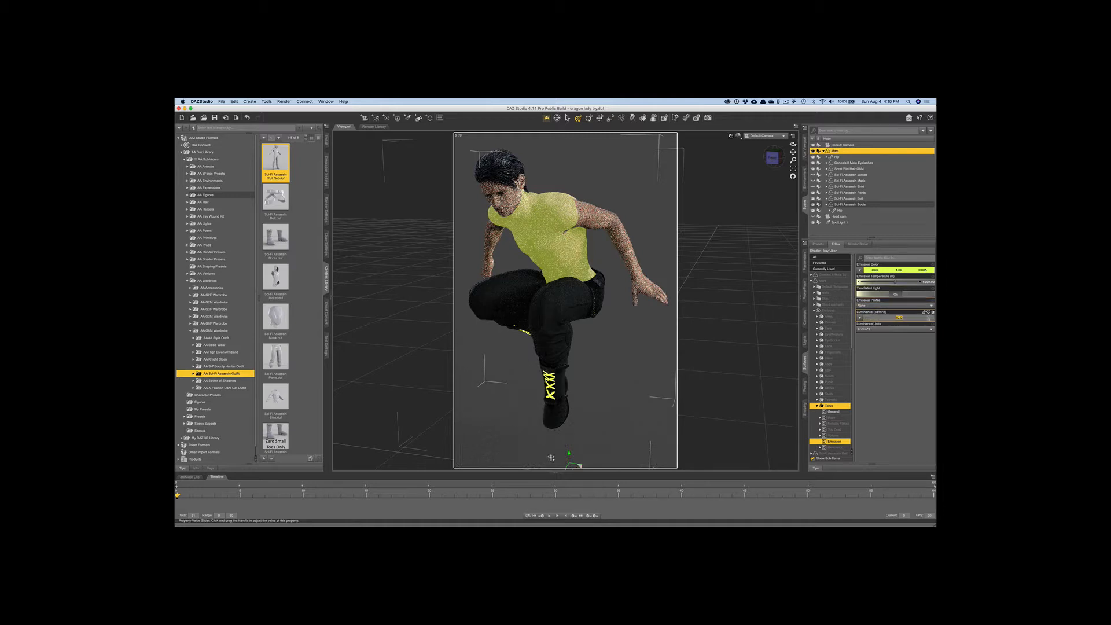
type("20")
key("Return")
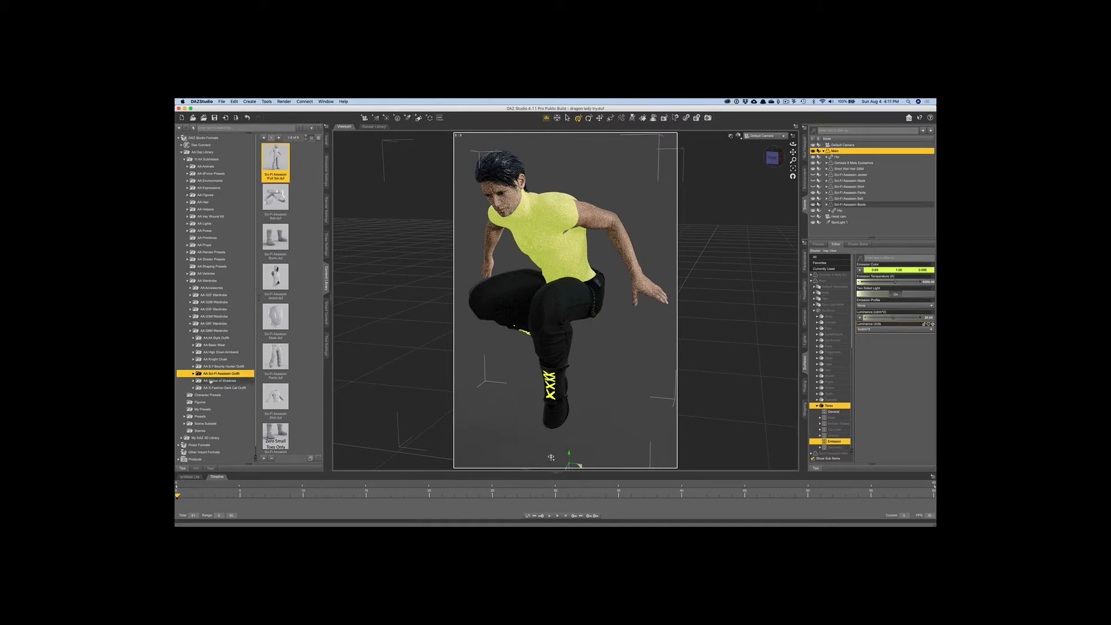
- Open the S-7 Bounty Hunter Outfit content folder and delete the Sci-Fi Assassin Shirt and Mask from the scene
left_click(215, 366)
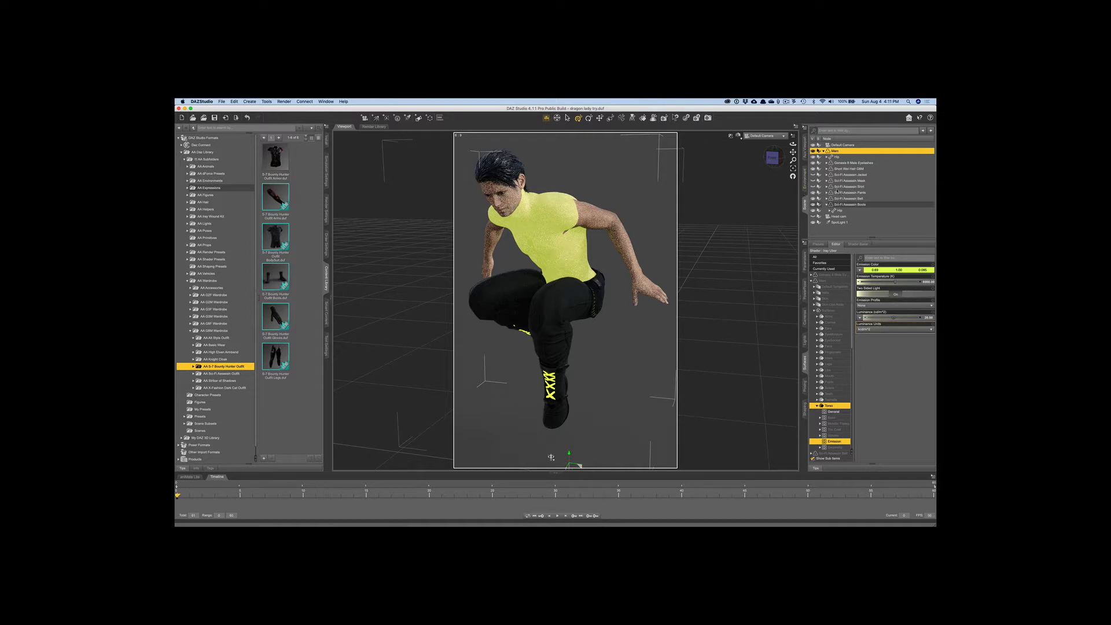
left_click(845, 187)
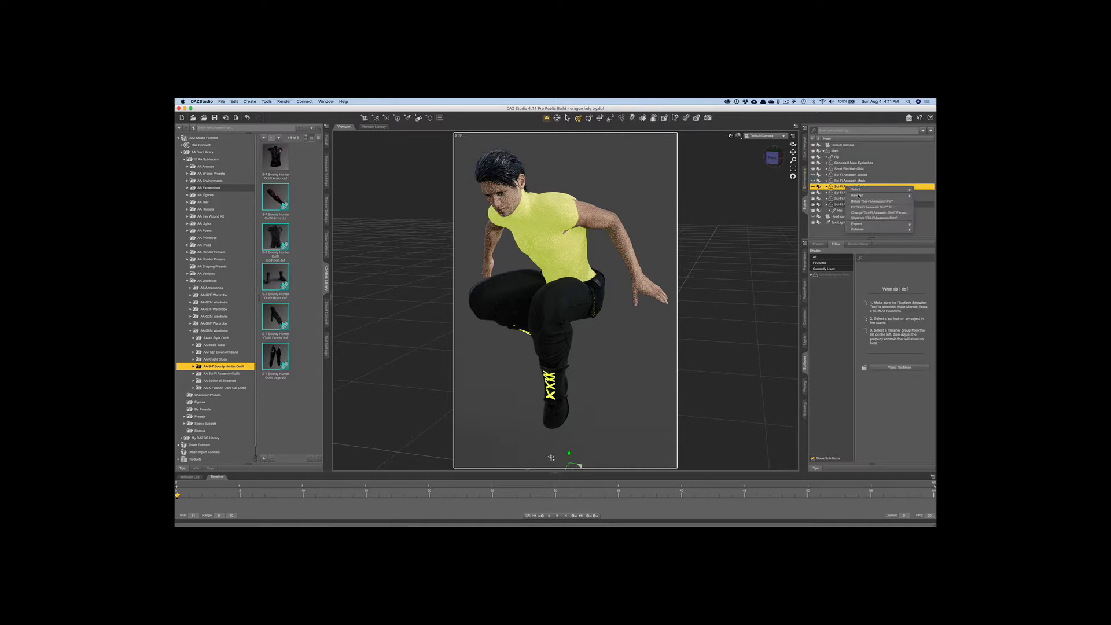
key("Delete")
left_click(843, 181)
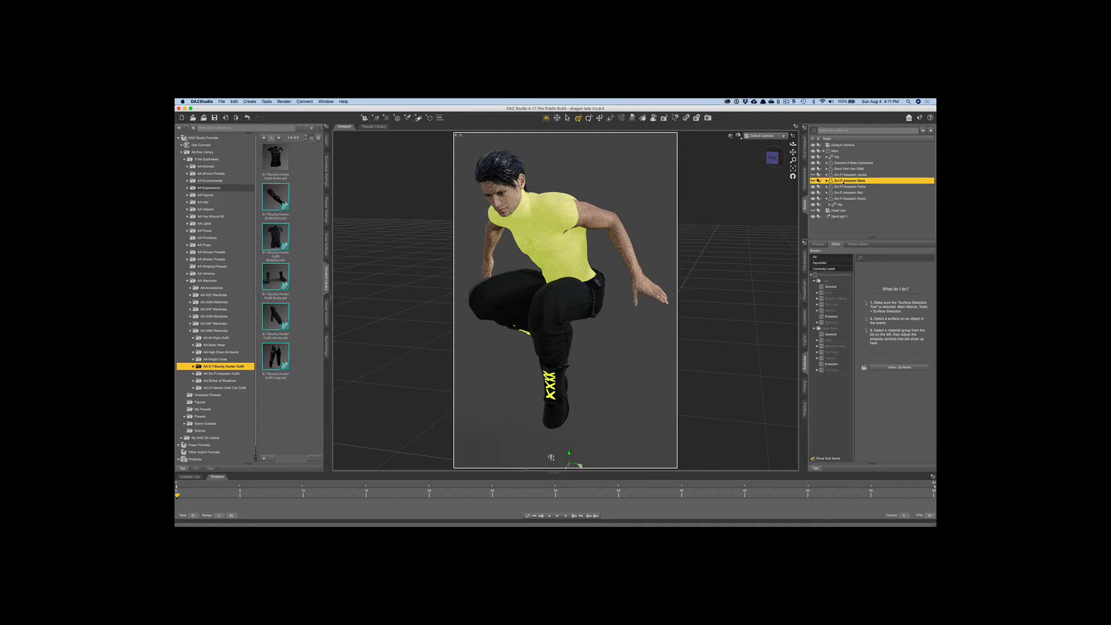
key("Delete")
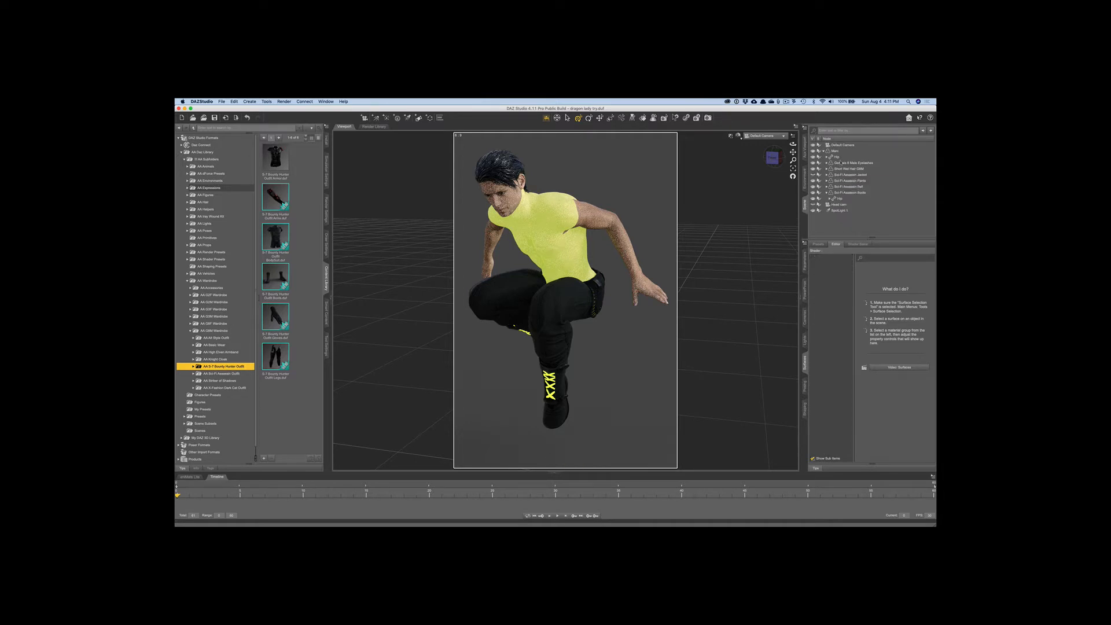
- Load the S-7 Bounty Hunter Outfit Armor onto the crouching figure and list the armor's individual surfaces
left_click(839, 152)
double_click(275, 159)
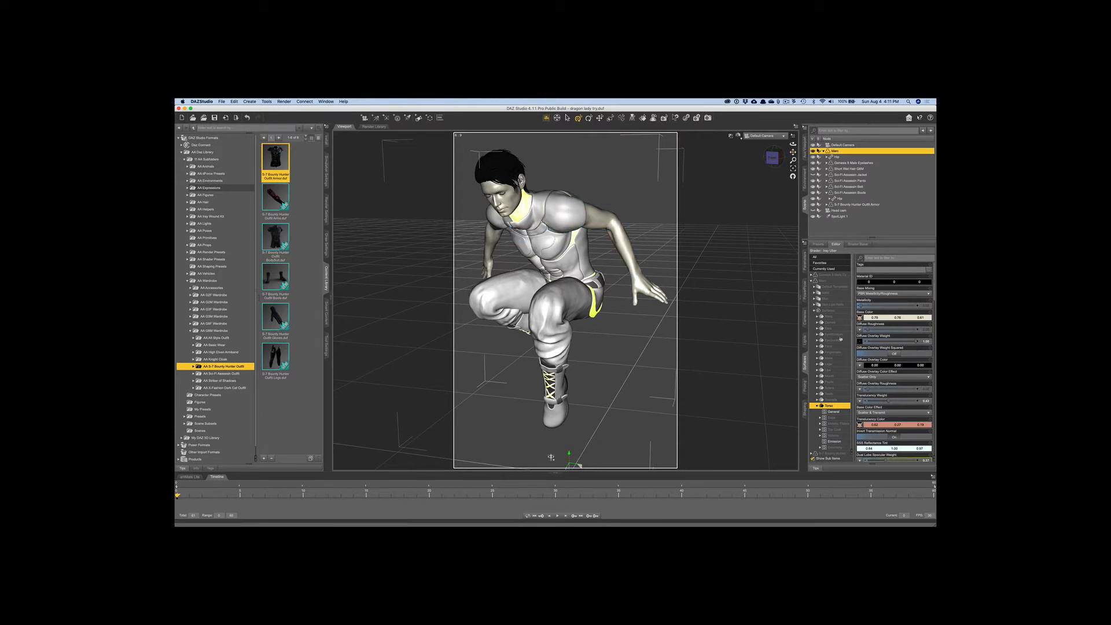
left_click(812, 281)
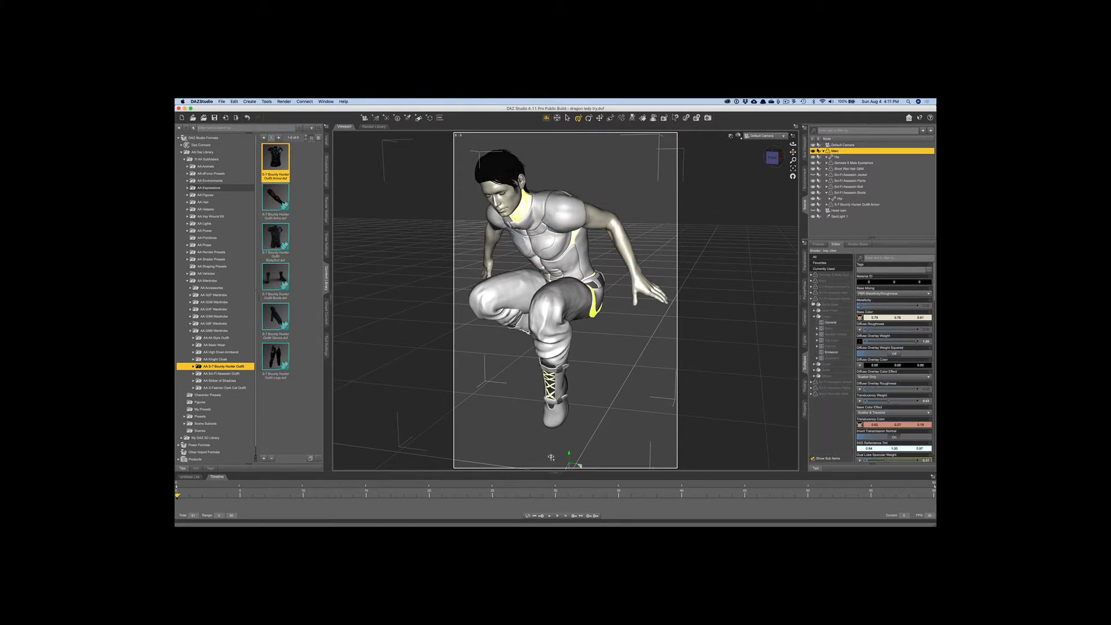
left_click(813, 301)
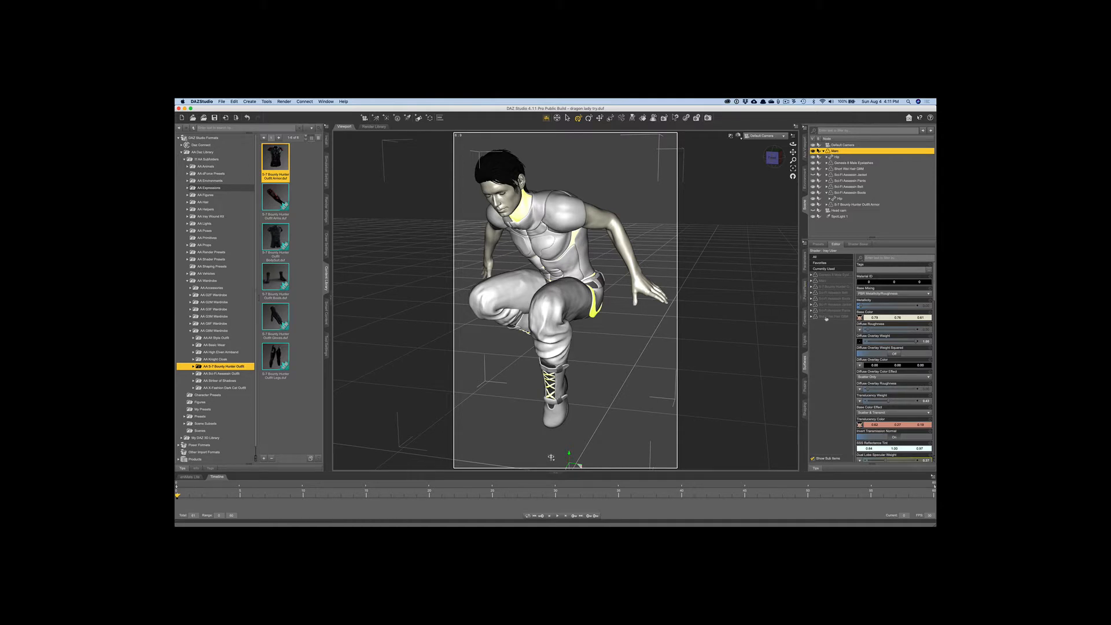
left_click(826, 287)
left_click(812, 287)
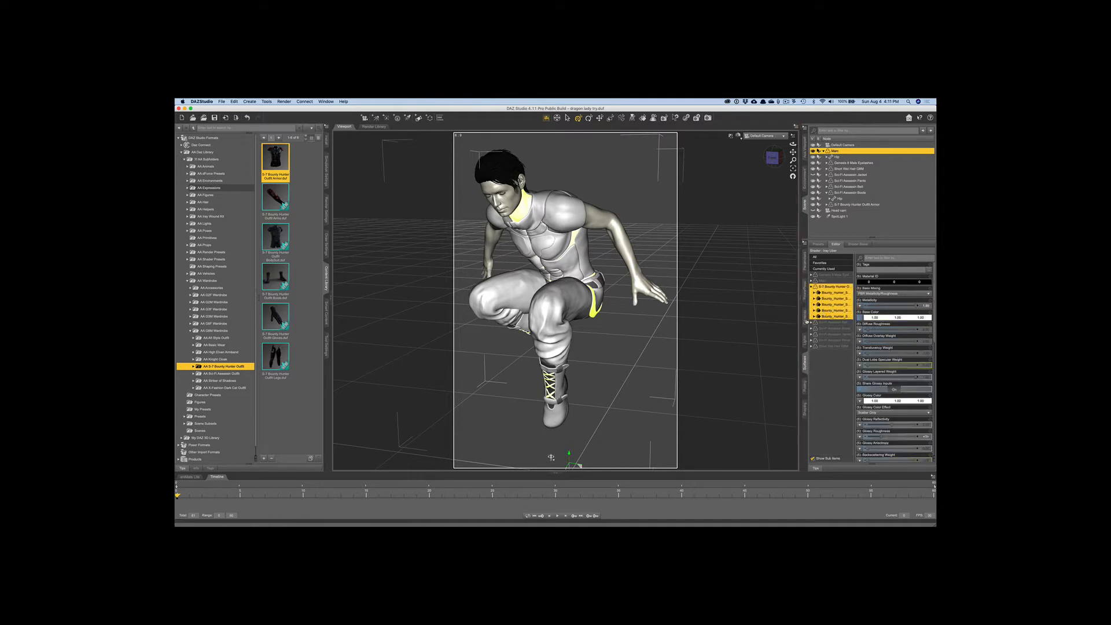
- Widen the surface list until the full names are readable and expand the armor's Chest surface
left_click_drag(802, 323, 764, 324)
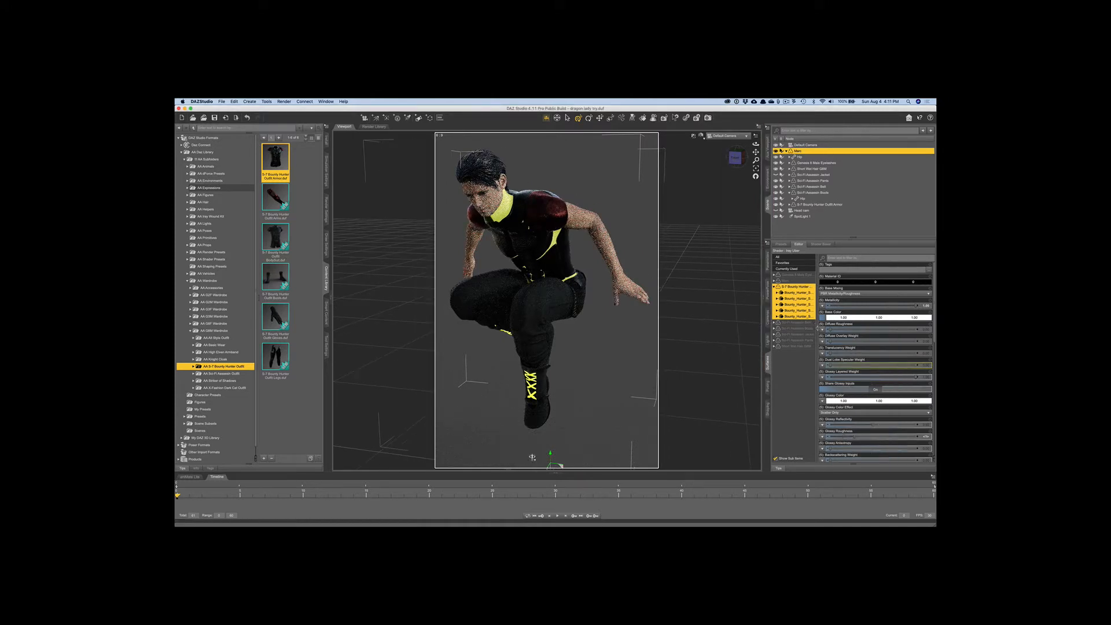
left_click_drag(866, 331, 867, 331)
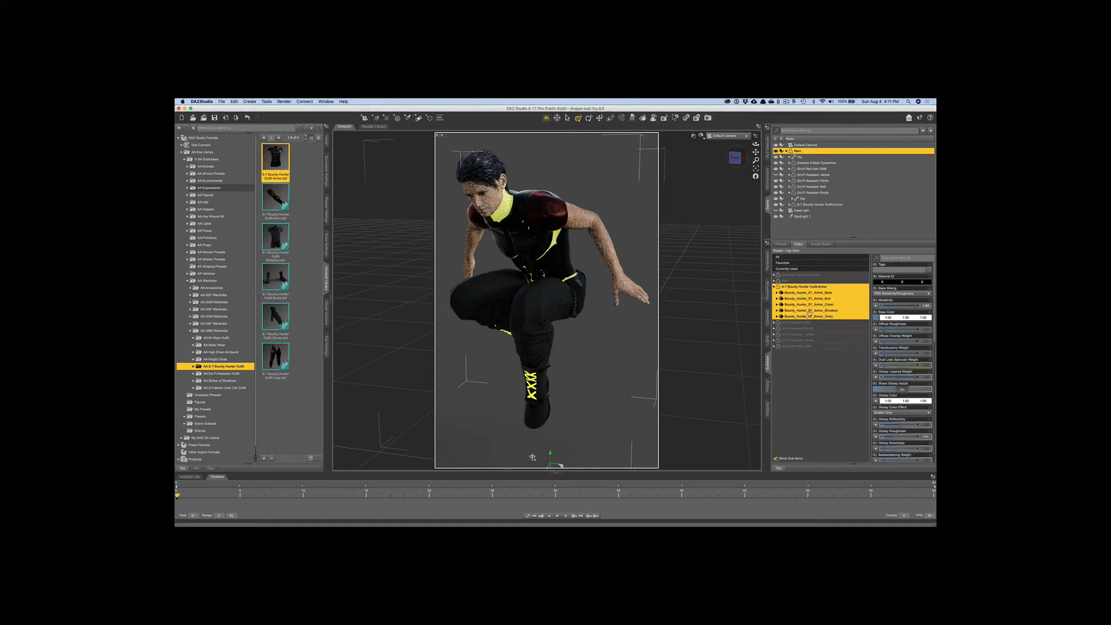
left_click(810, 304)
left_click(777, 305)
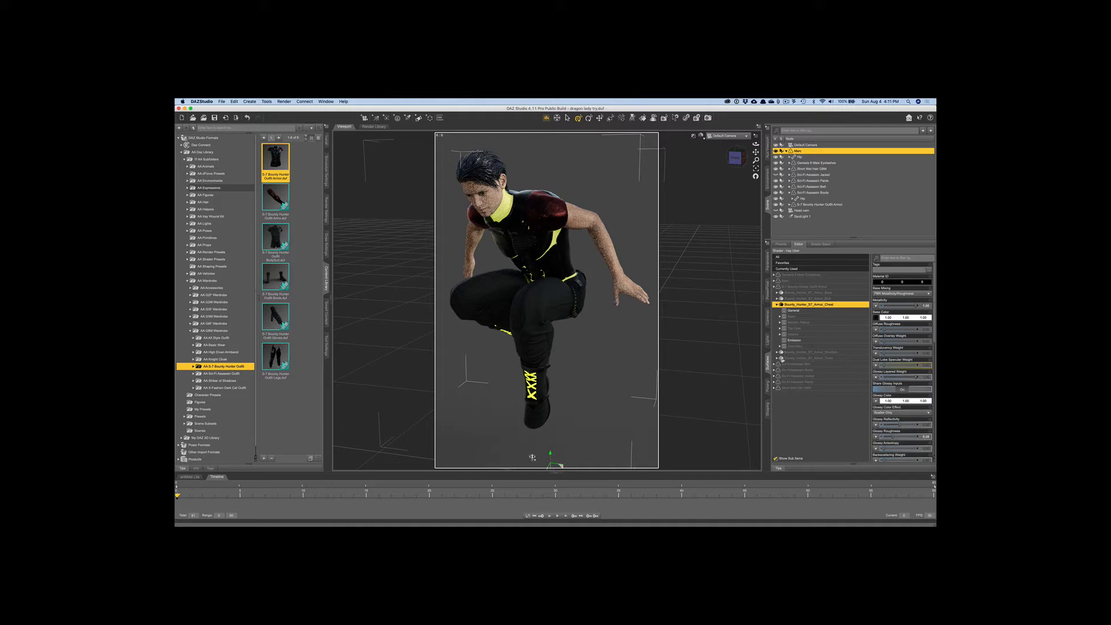
left_click(777, 358)
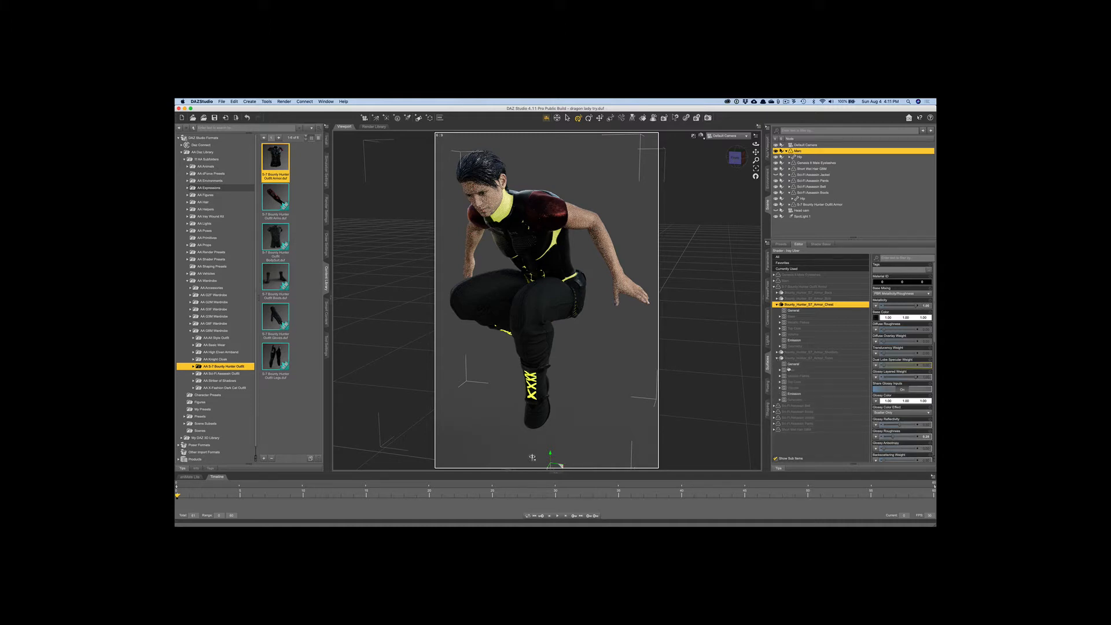
left_click(777, 359)
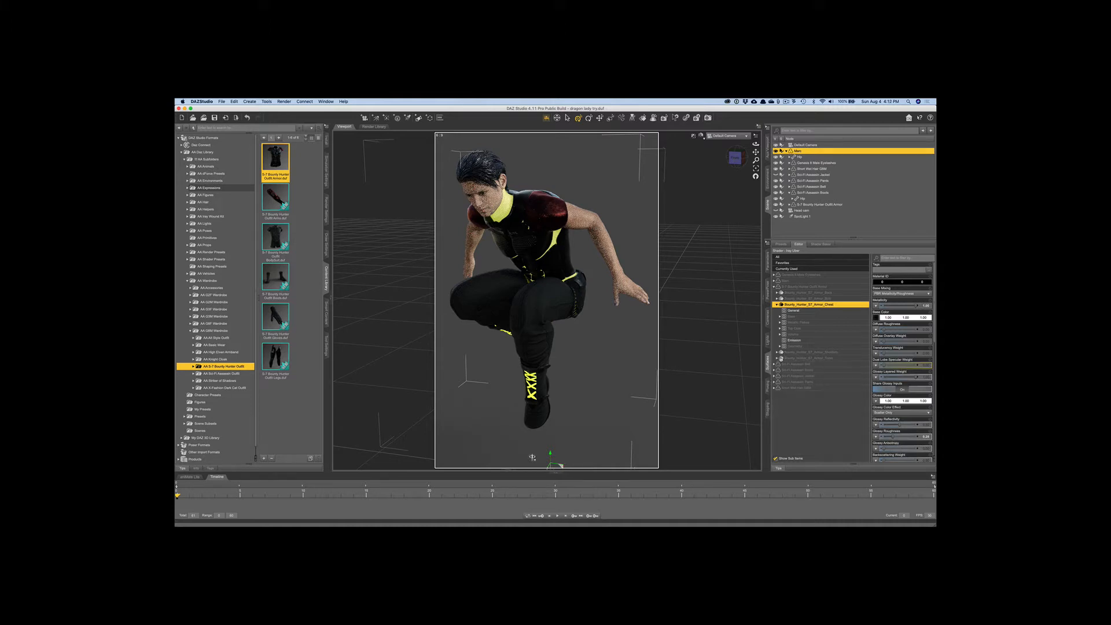
- Set the emission color of the Bounty Hunter armor's Shoulders surface to white
left_click(797, 352)
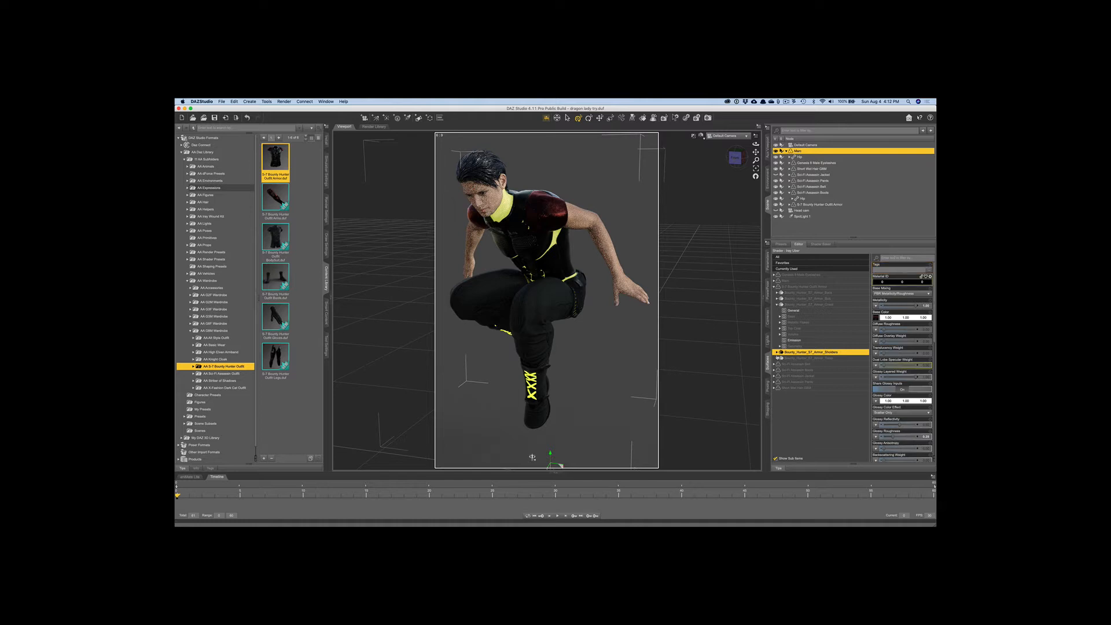
left_click(777, 352)
left_click(793, 387)
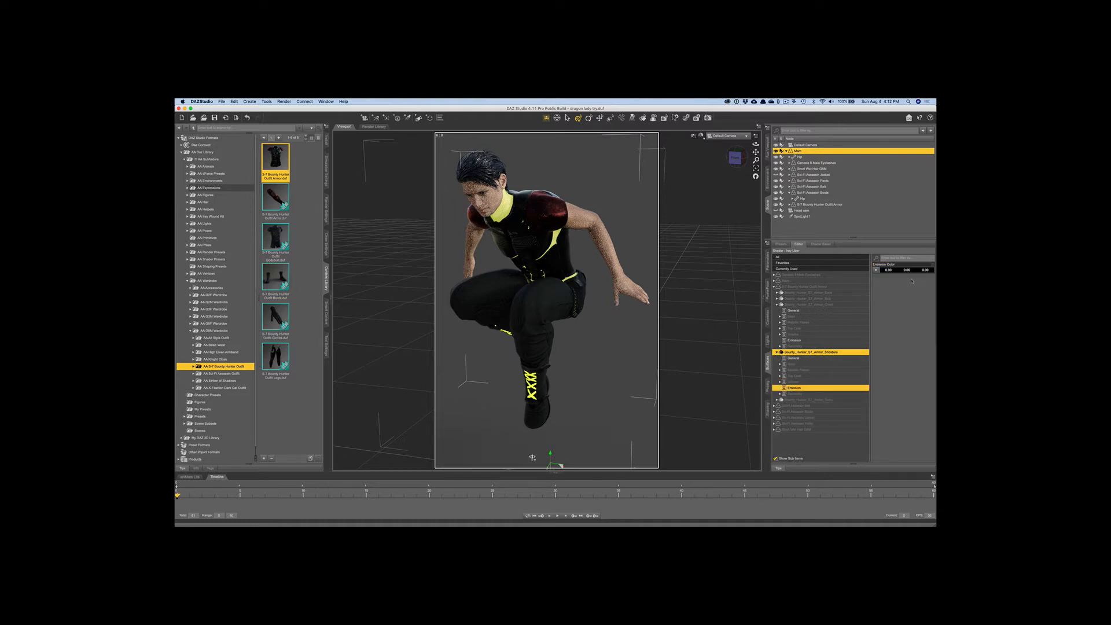
left_click(876, 270)
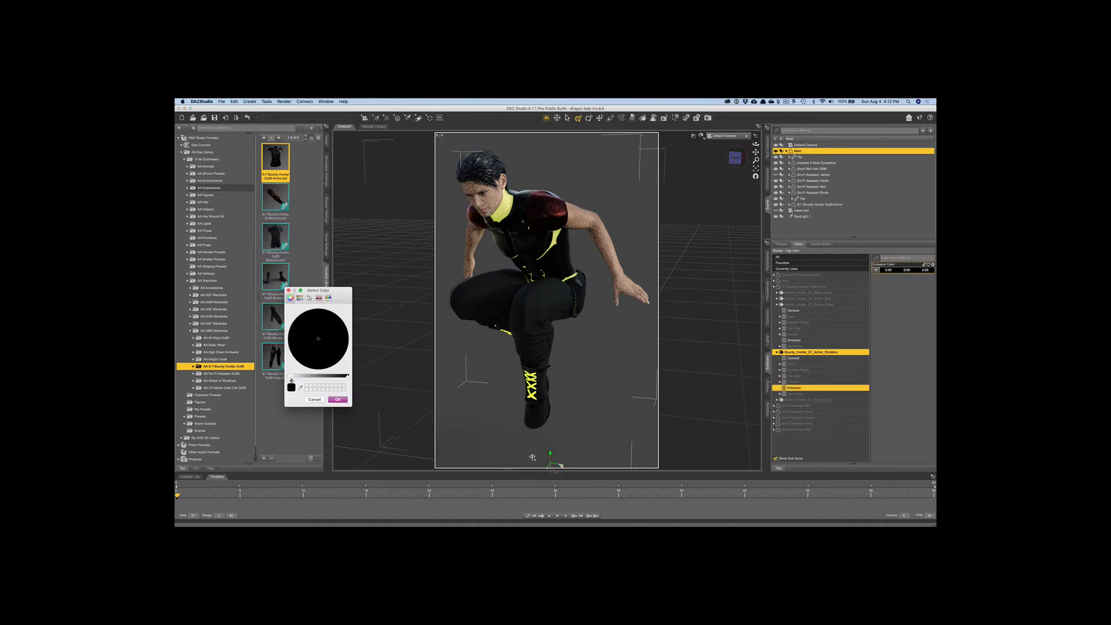
left_click(291, 377)
left_click(314, 399)
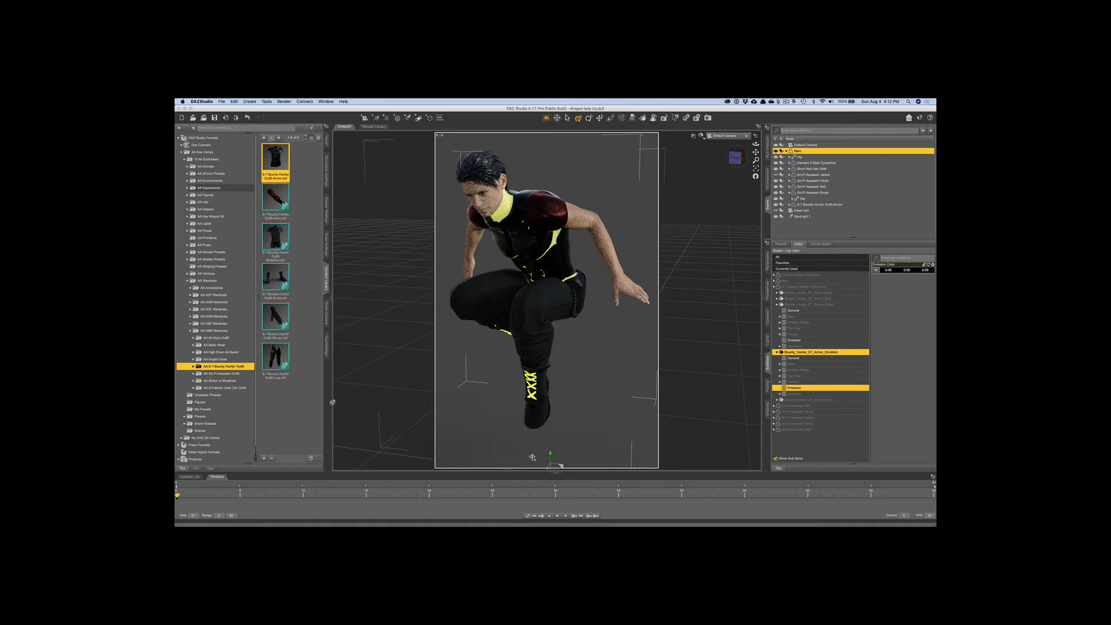
- Show the Emission properties of the armor's Chest surface
key("ctrl+a")
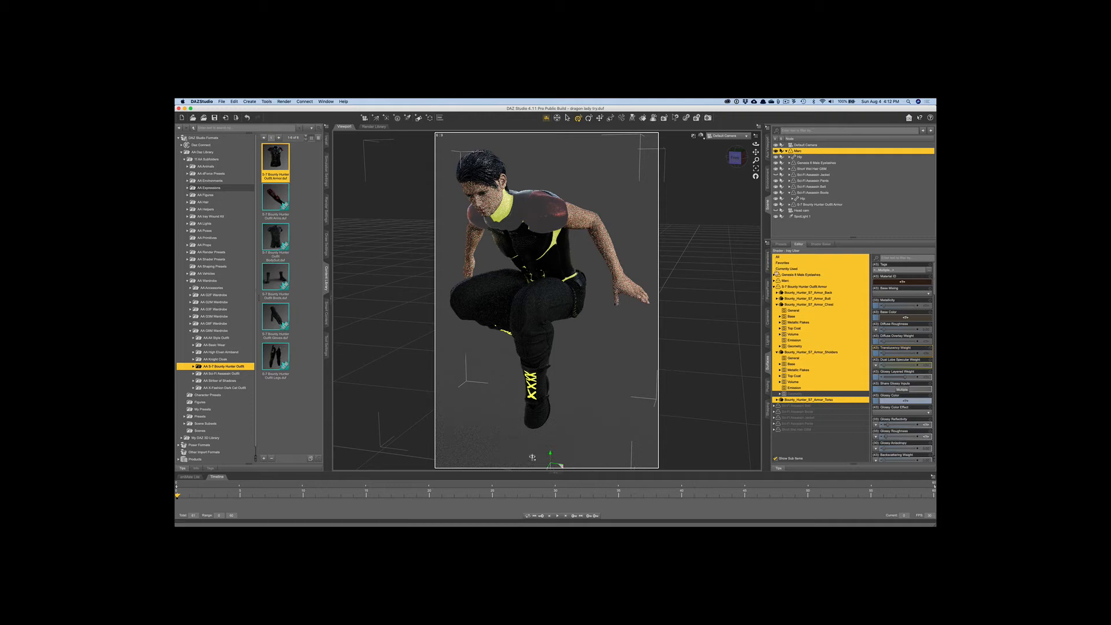
left_click(791, 323)
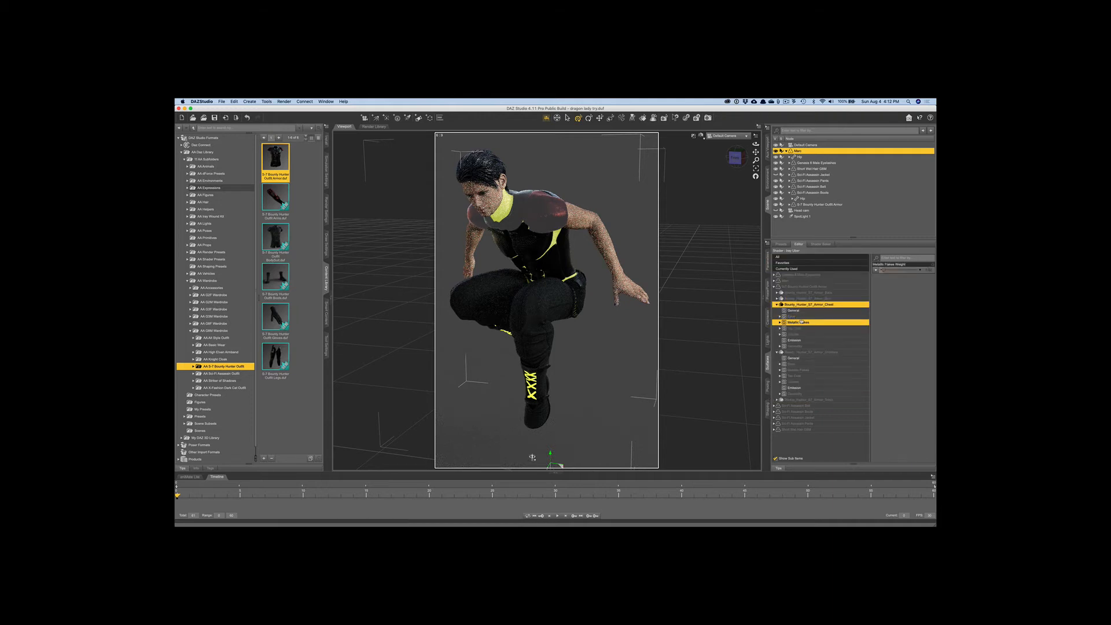
left_click(794, 340)
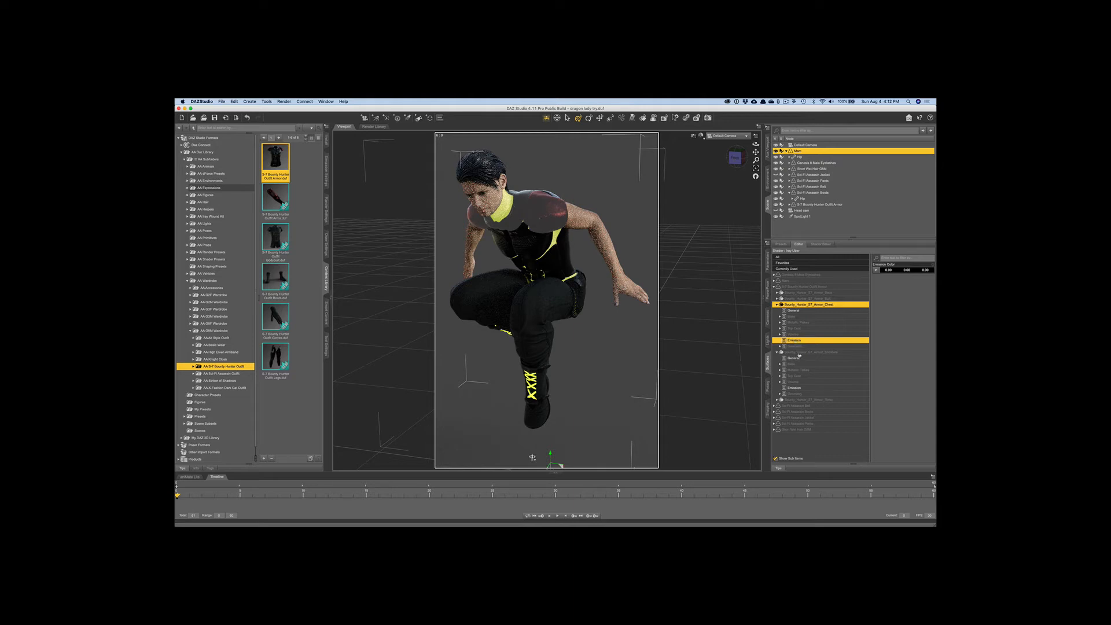
- Change the luminance units for the armor's Shoulders surface emission and set its luminance to 550
left_click(799, 353)
left_click(794, 387)
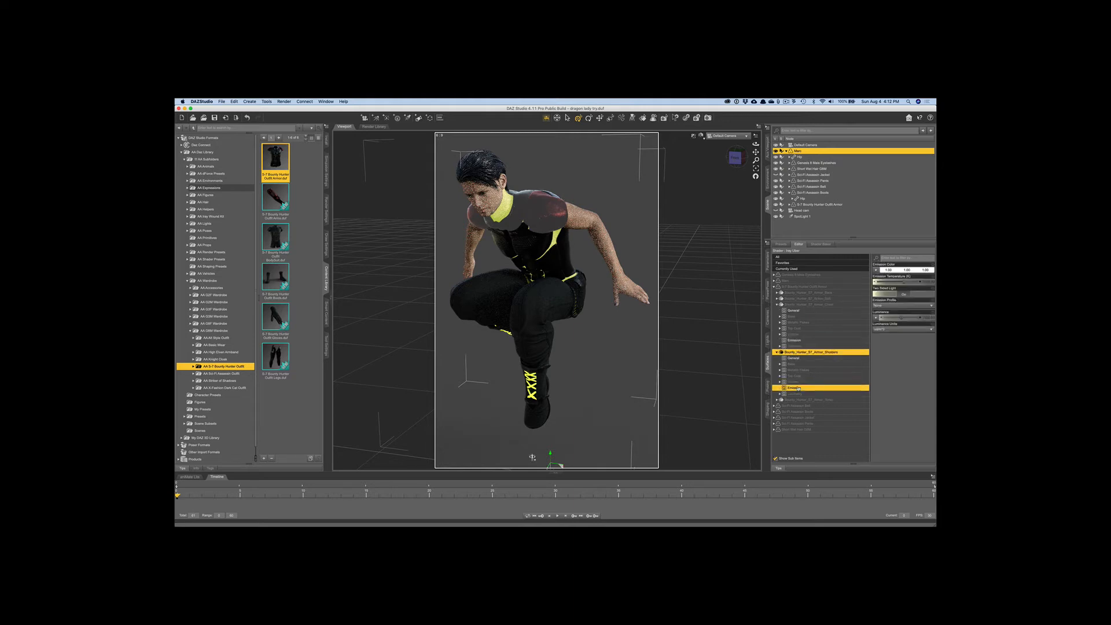
left_click(880, 330)
left_click(882, 341)
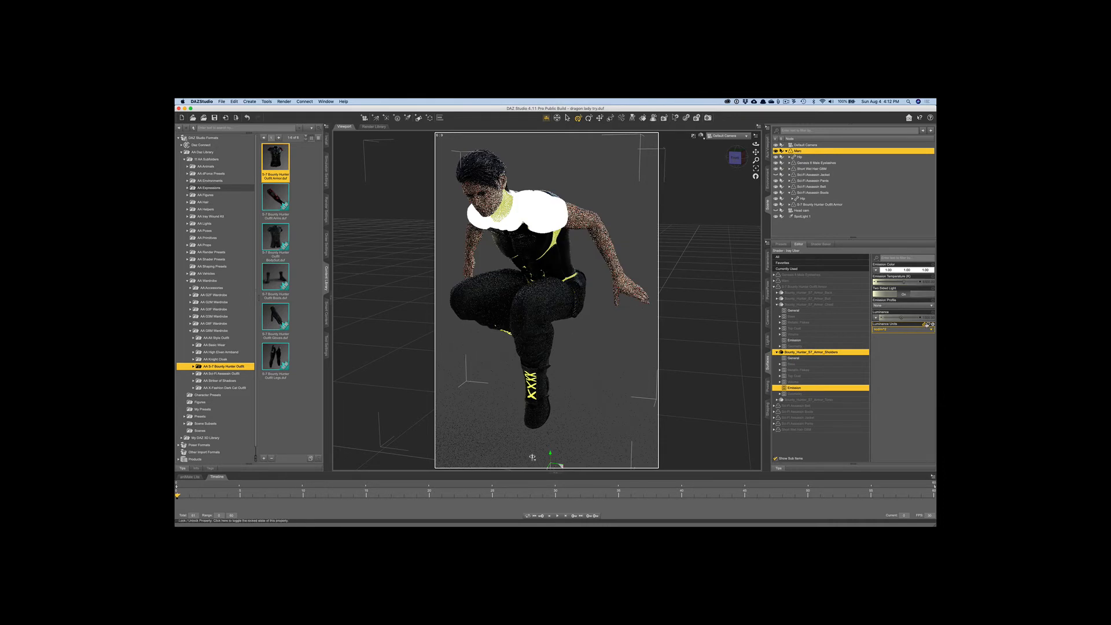
left_click(906, 318)
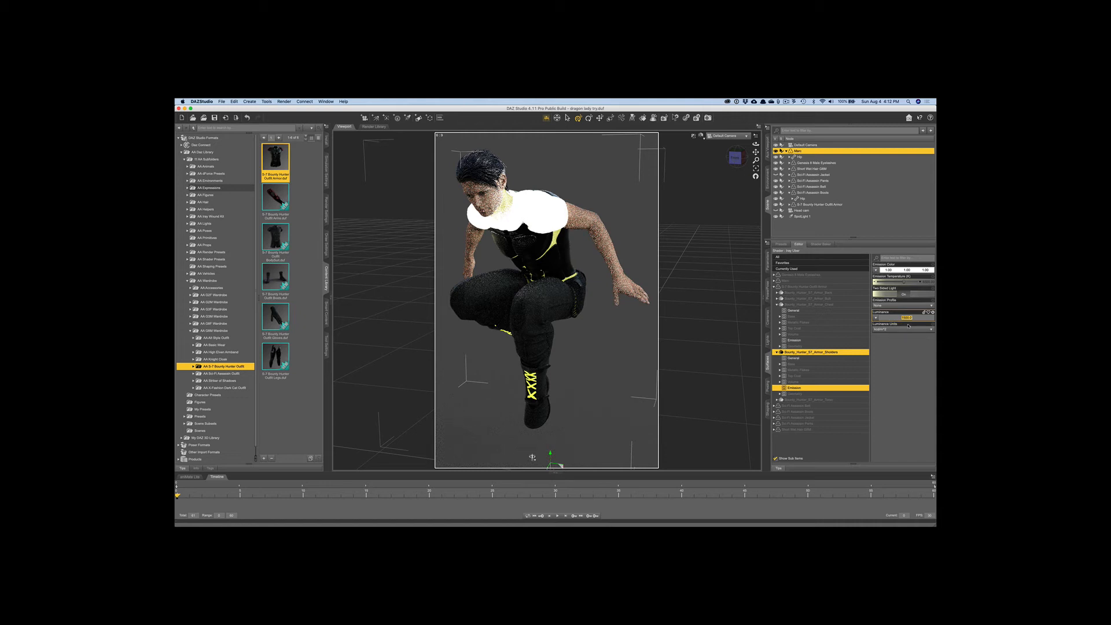
type("5")
type("50")
key("Return")
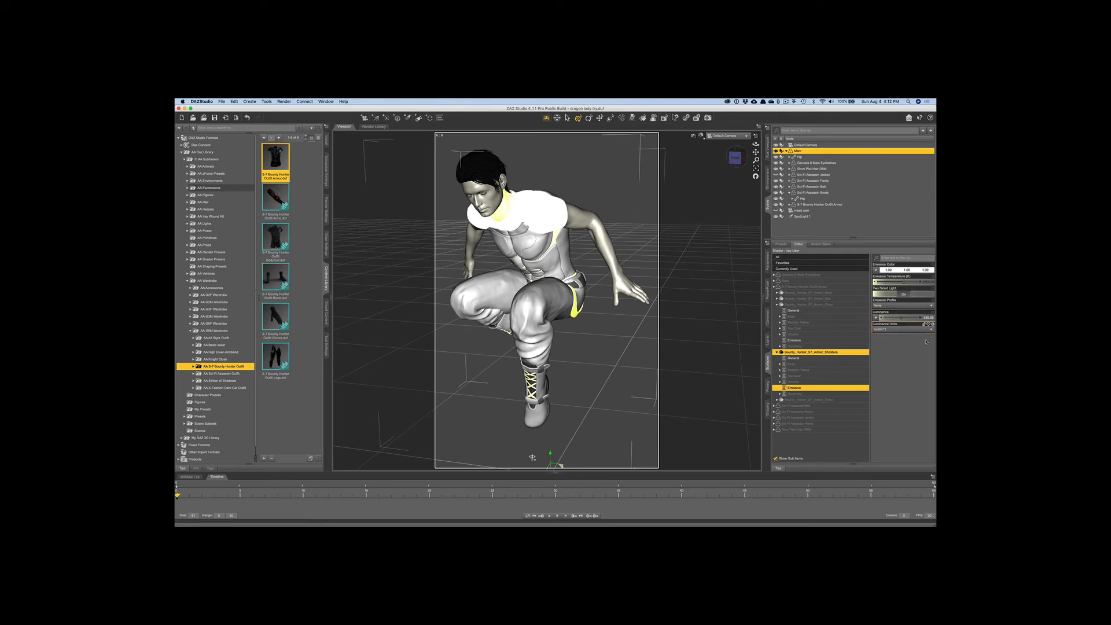
- Change the Shoulders surface's emission color to red and lower its emission temperature for a warmer glow
left_click(899, 271)
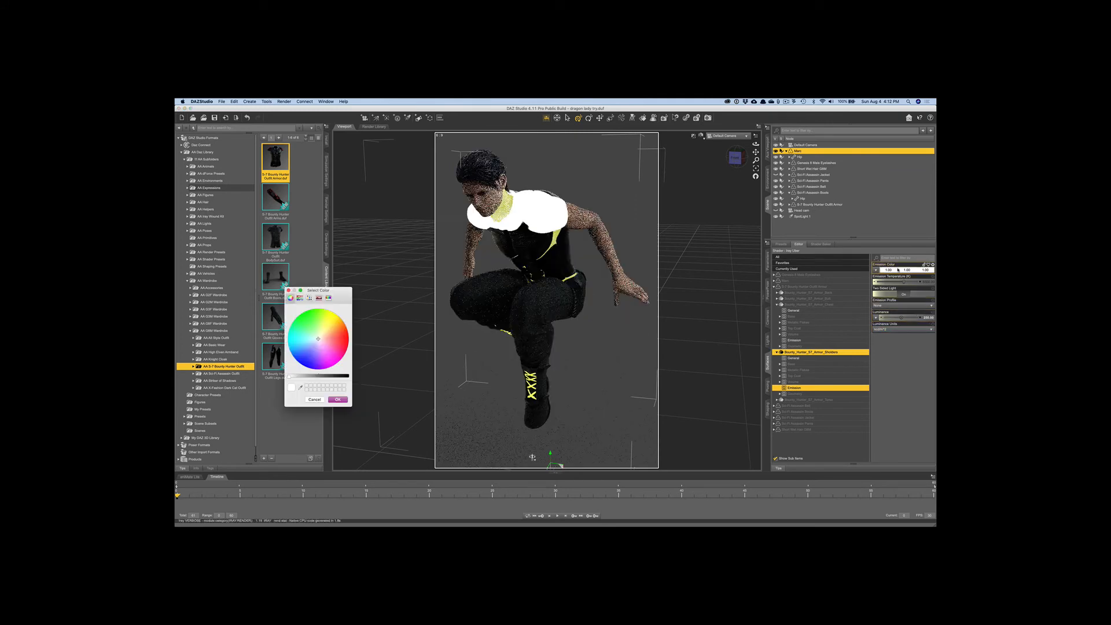
left_click(344, 344)
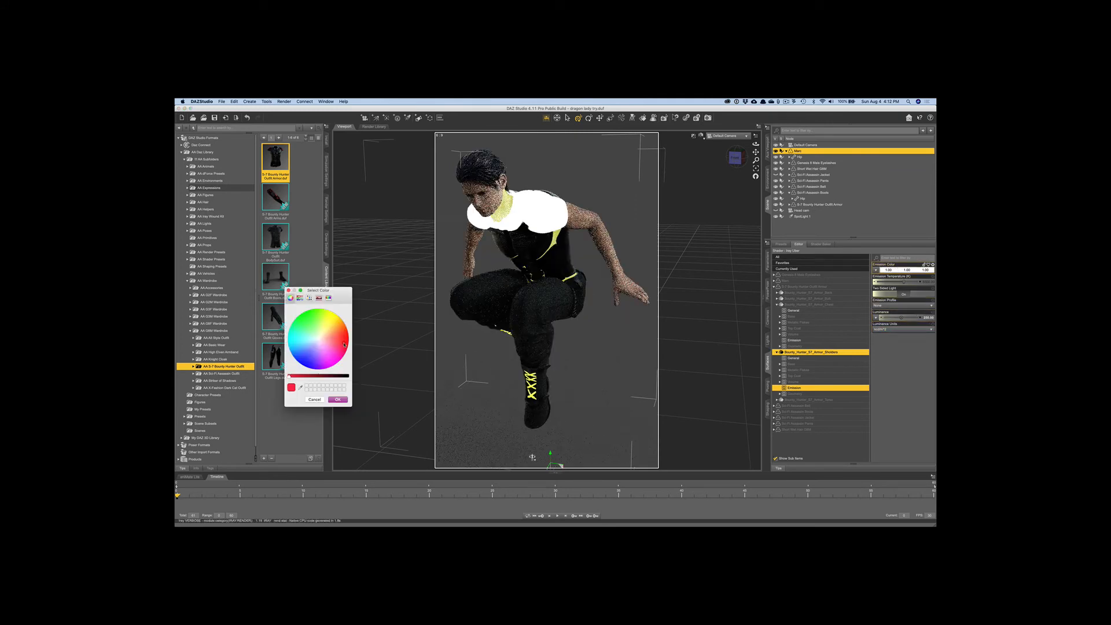
left_click(337, 400)
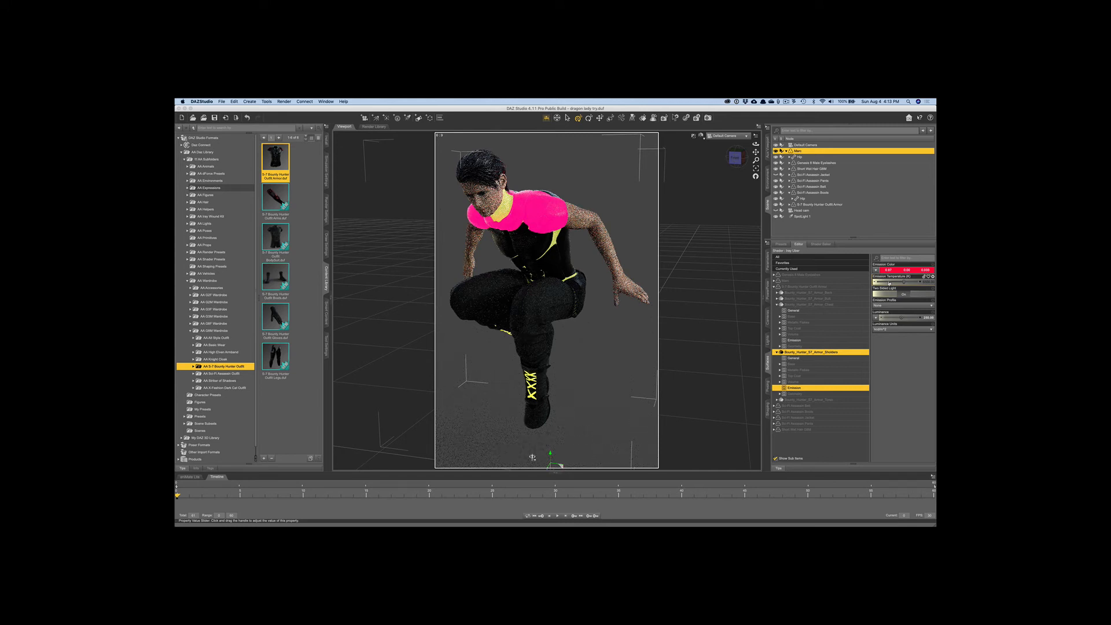
left_click_drag(903, 282, 894, 284)
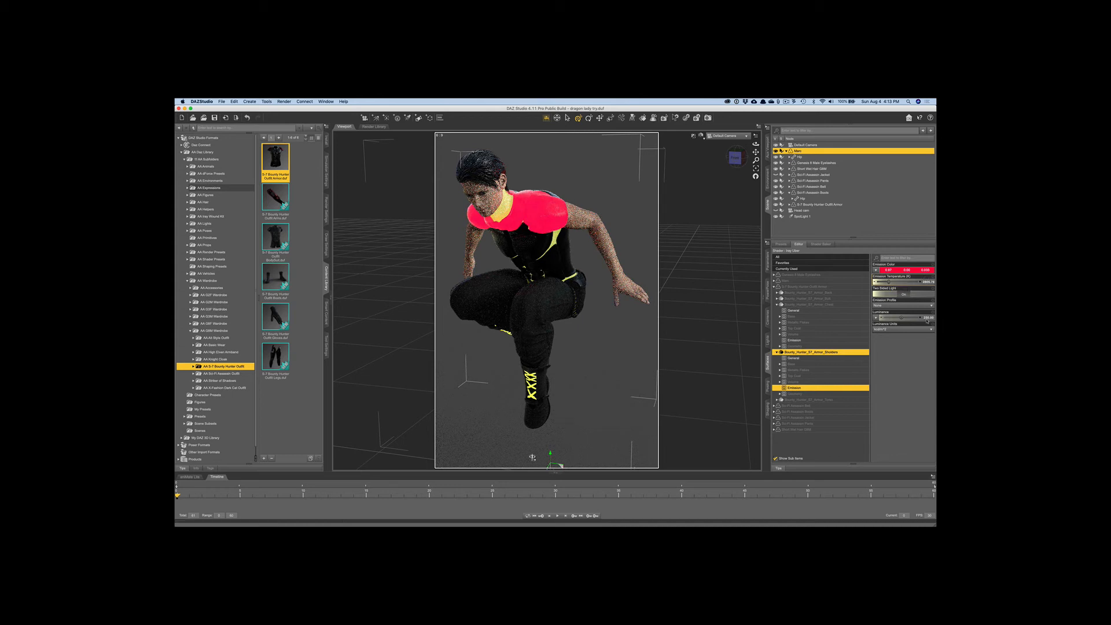
- Reduce the luminance of the armor's Shoulders surface to 150 and lower it once more
left_click(907, 318)
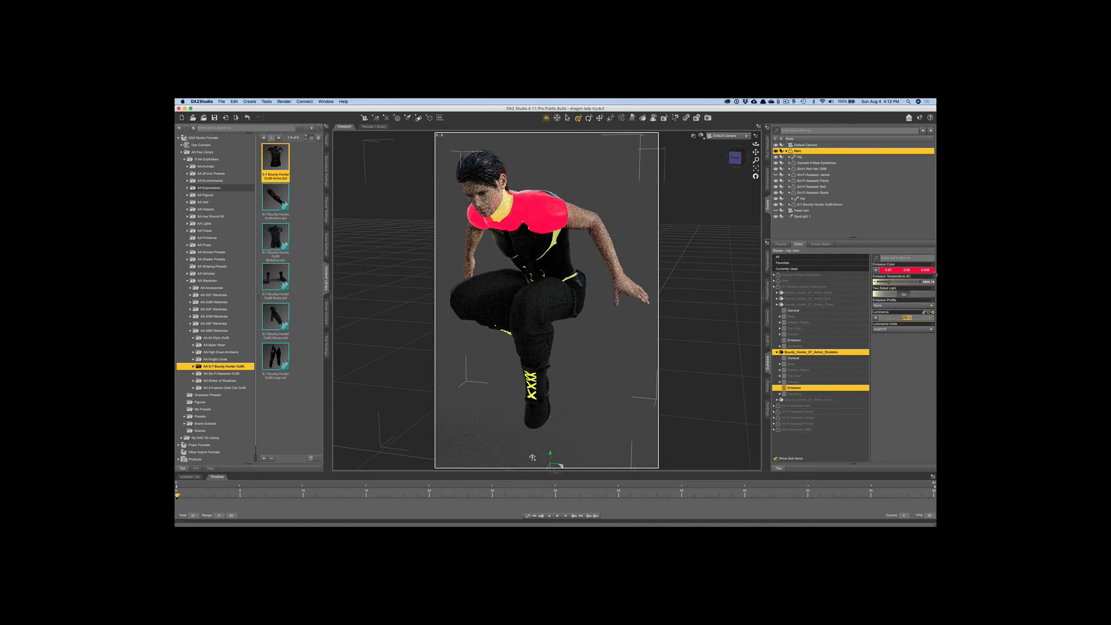
key("BackSpace")
type("150")
key("Return")
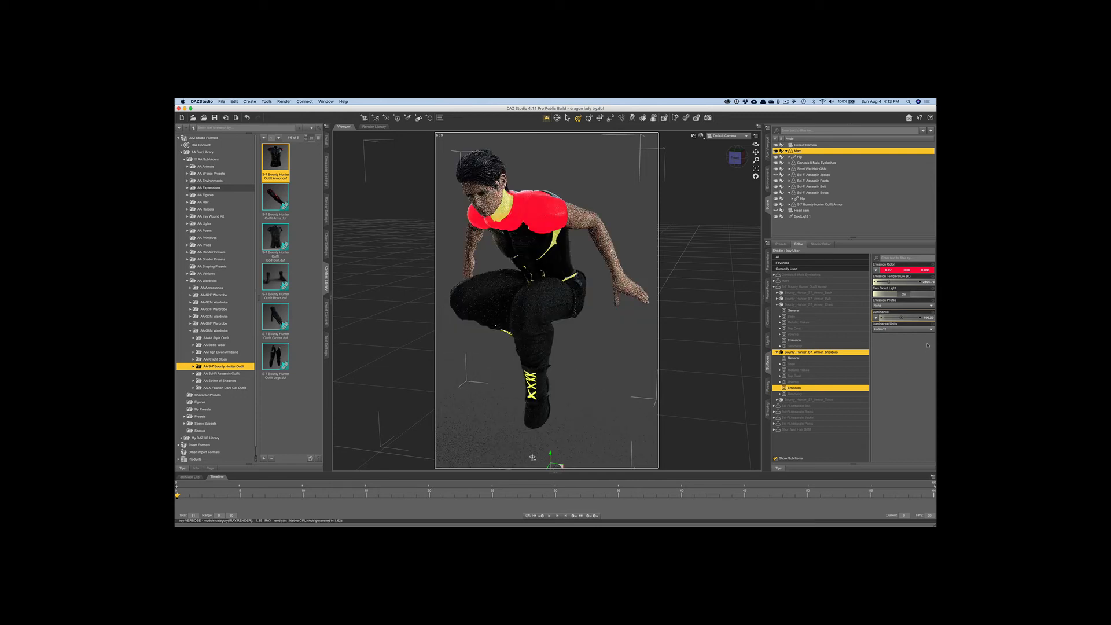
left_click(928, 318)
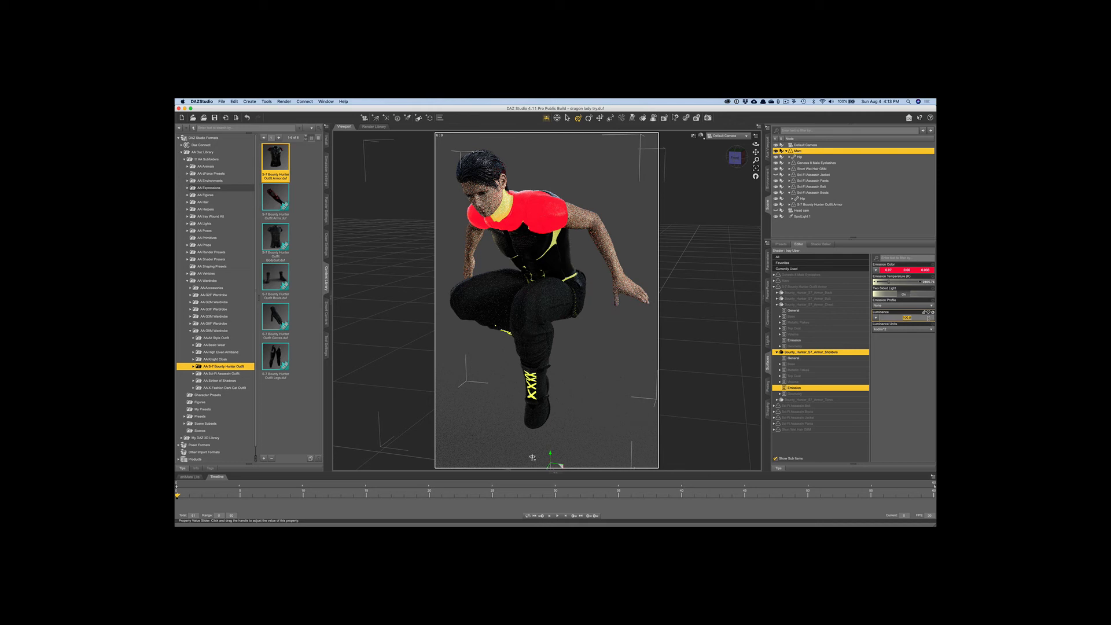
key("Return")
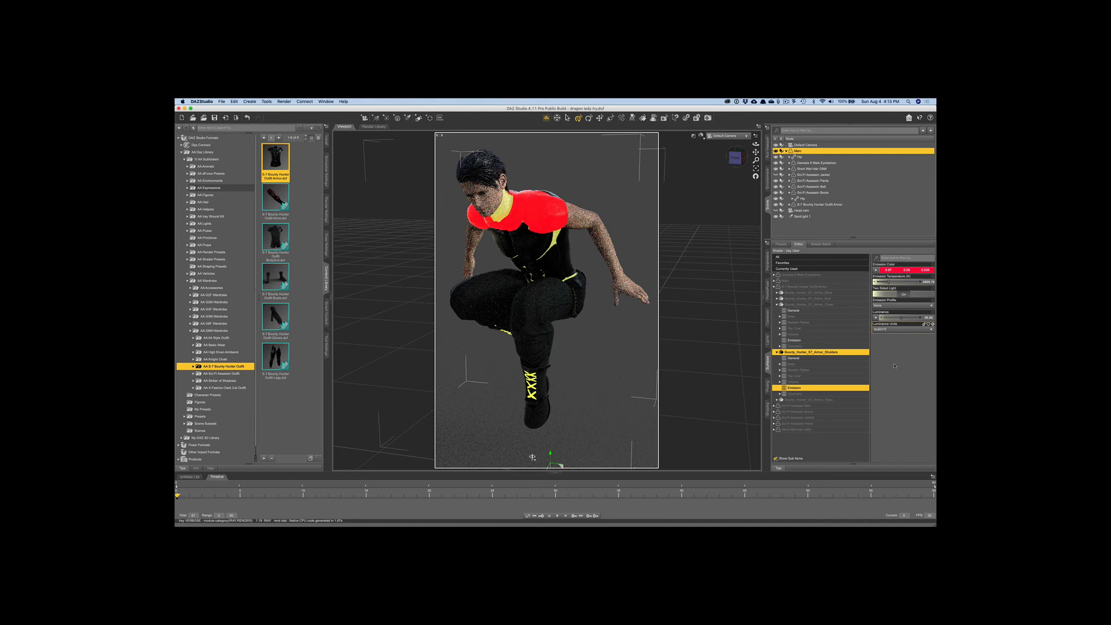
- Clear the scene selection to view the figure with the glowing red shoulder armor
left_click(682, 283)
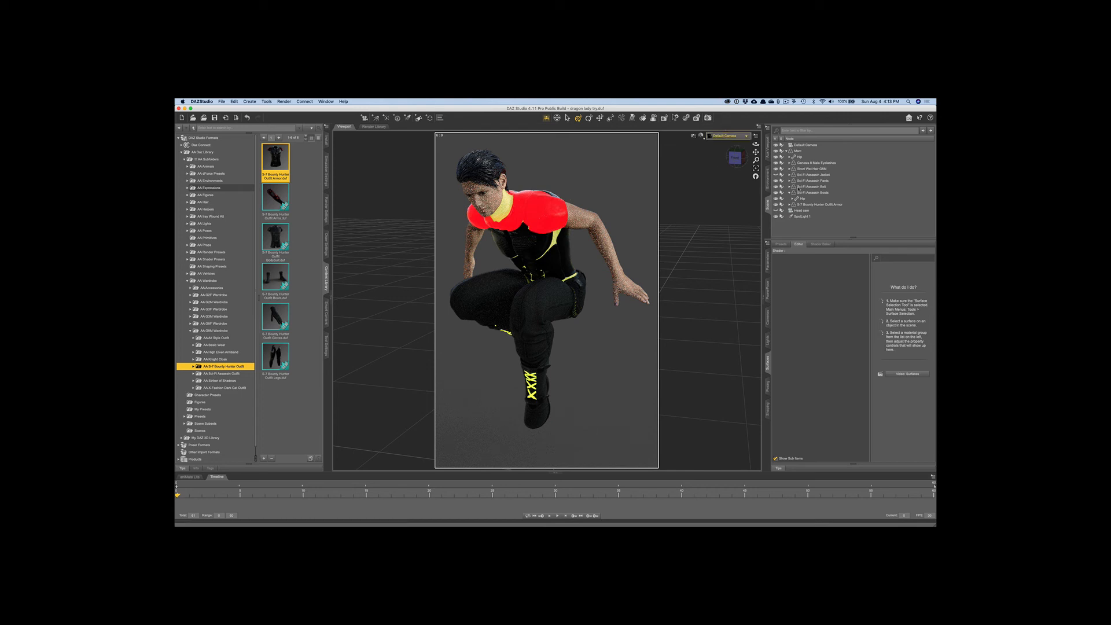
left_click(808, 175)
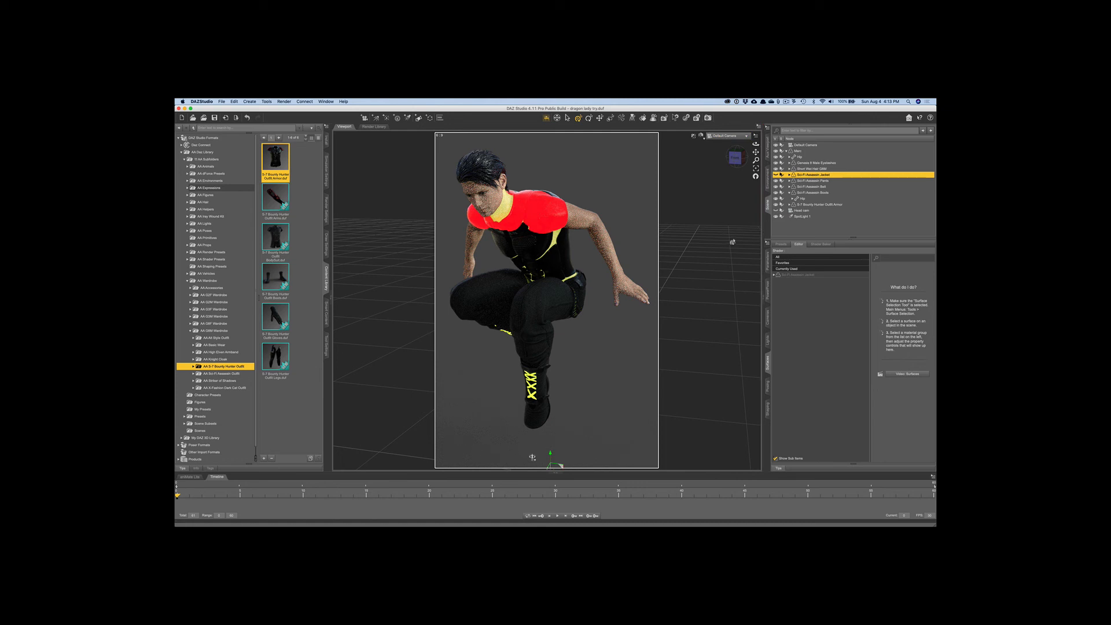
left_click(794, 231)
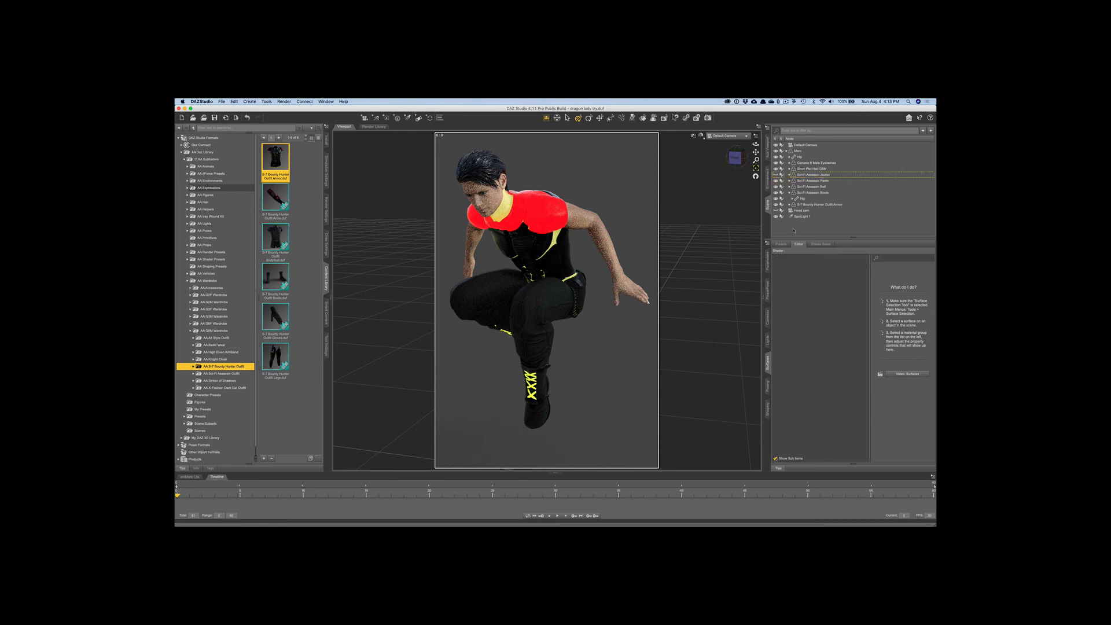